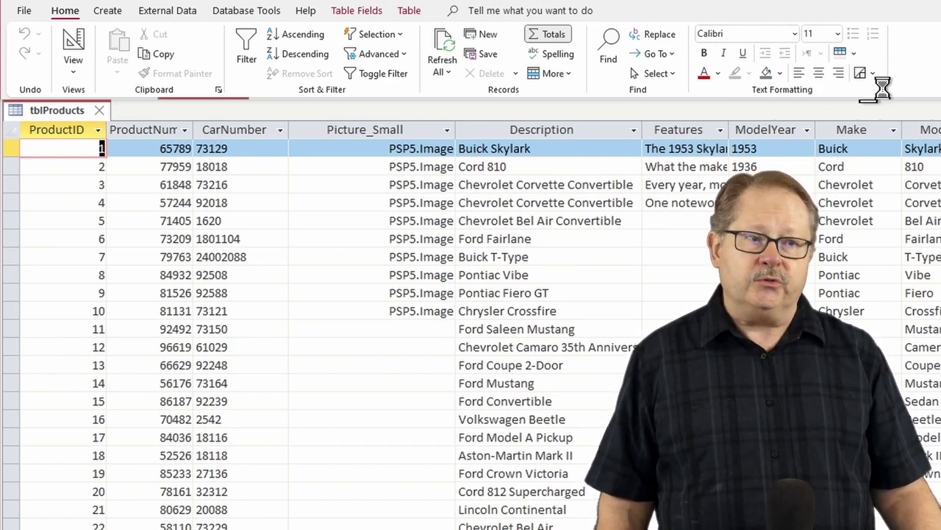
- Hide the horizontal and vertical gridlines of the tblProducts datasheet through the datasheet formatting settings
left_click(882, 89)
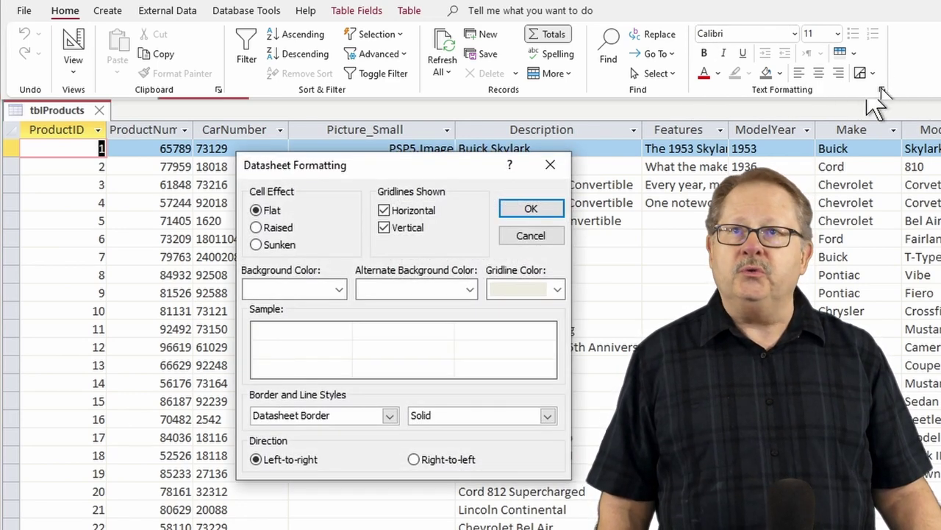
left_click(383, 211)
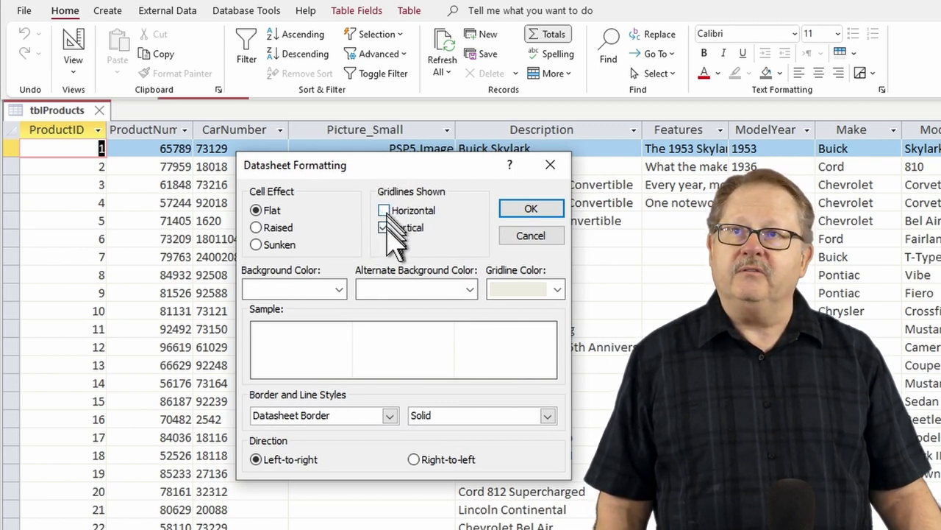
left_click(384, 227)
left_click(529, 209)
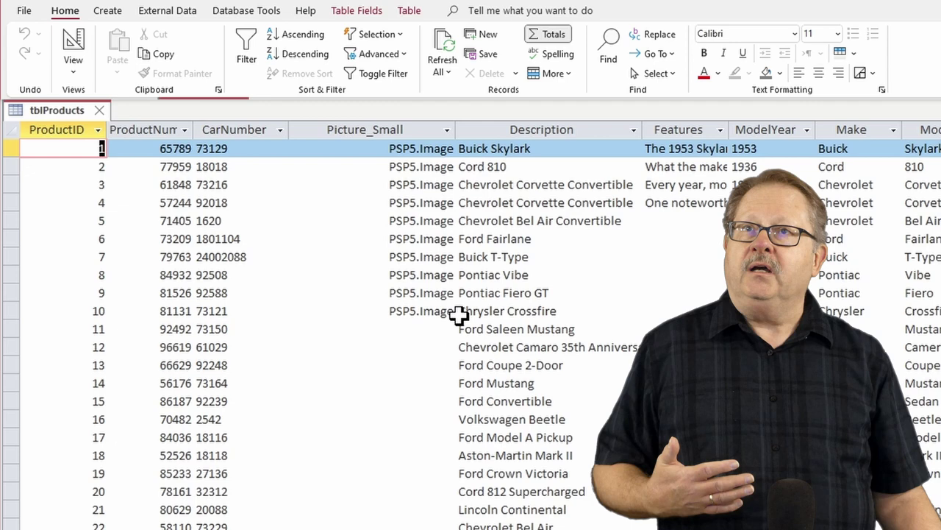
- Show both the horizontal and vertical gridlines of the datasheet and set the gridline color to dark gray
left_click(881, 89)
left_click(385, 211)
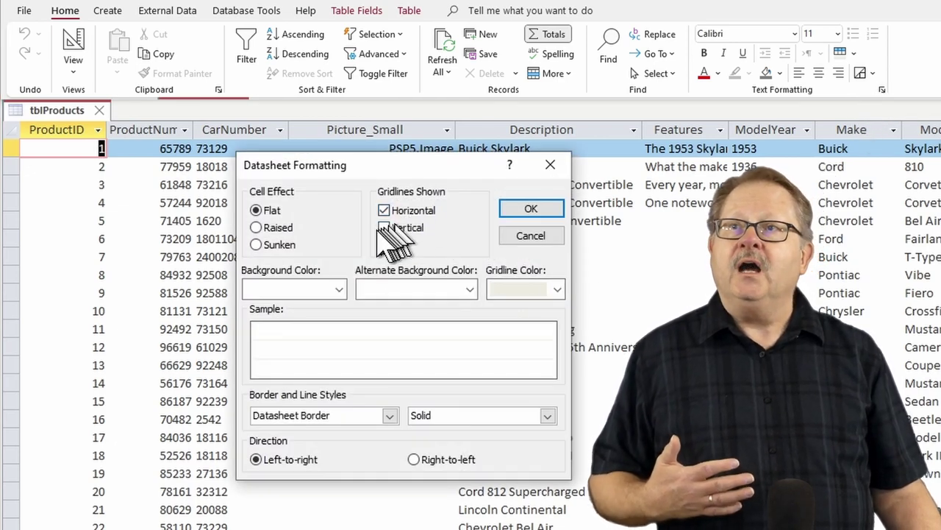
left_click(384, 227)
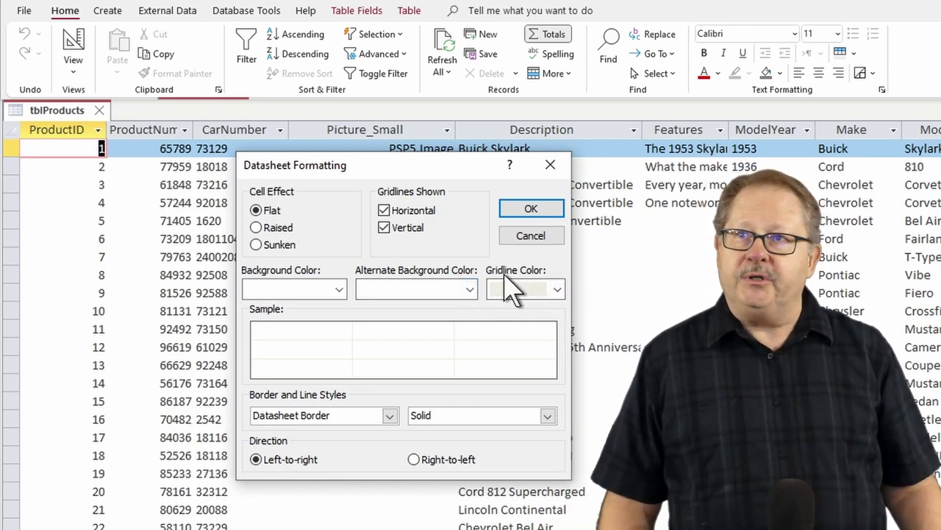
left_click(559, 290)
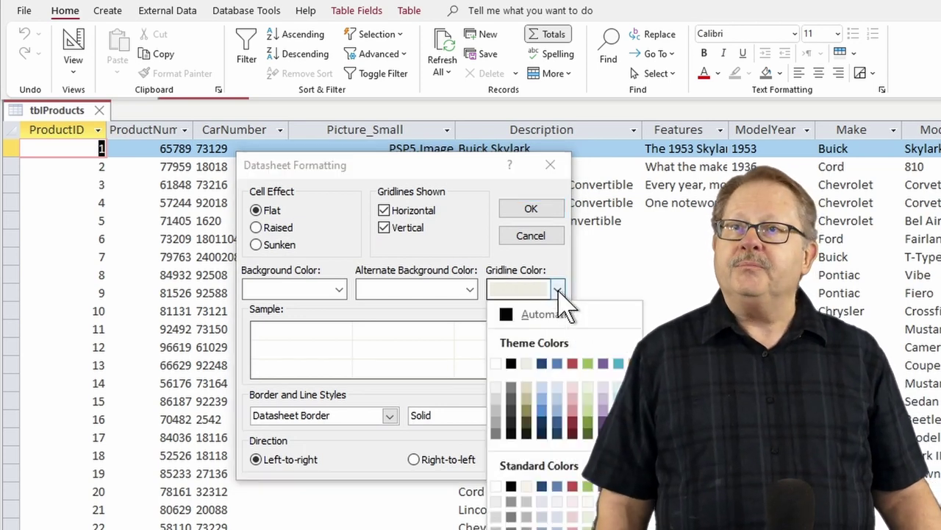
left_click(512, 387)
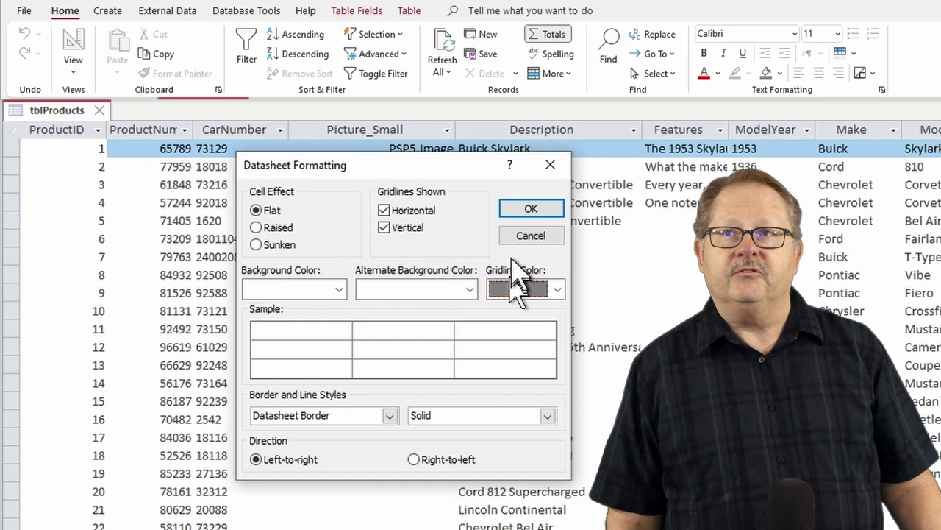
left_click(529, 209)
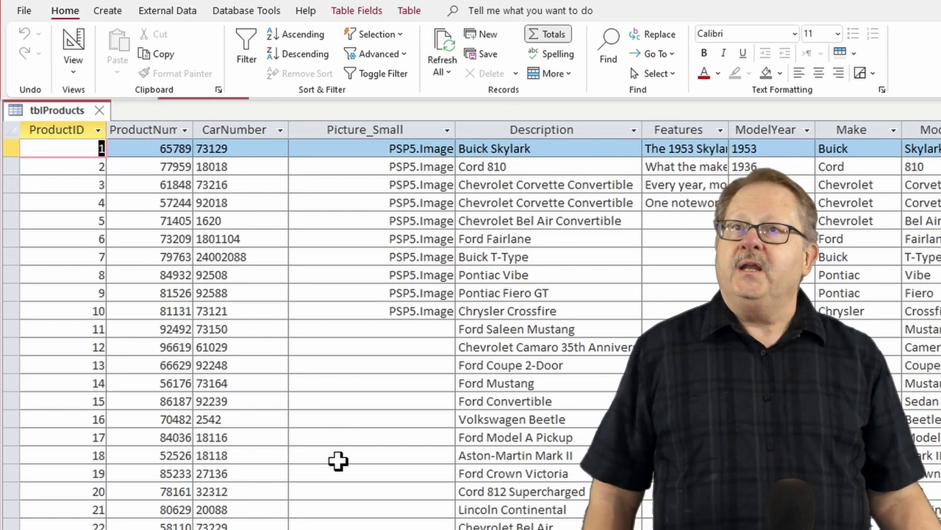
- Set the datasheet's alternate background color to tan and its background color to a lighter tan
left_click(882, 89)
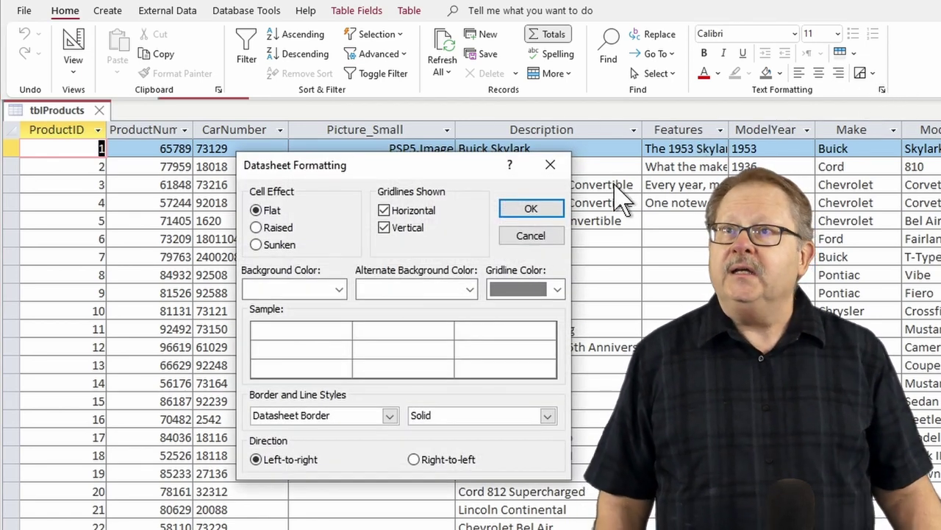
left_click(389, 290)
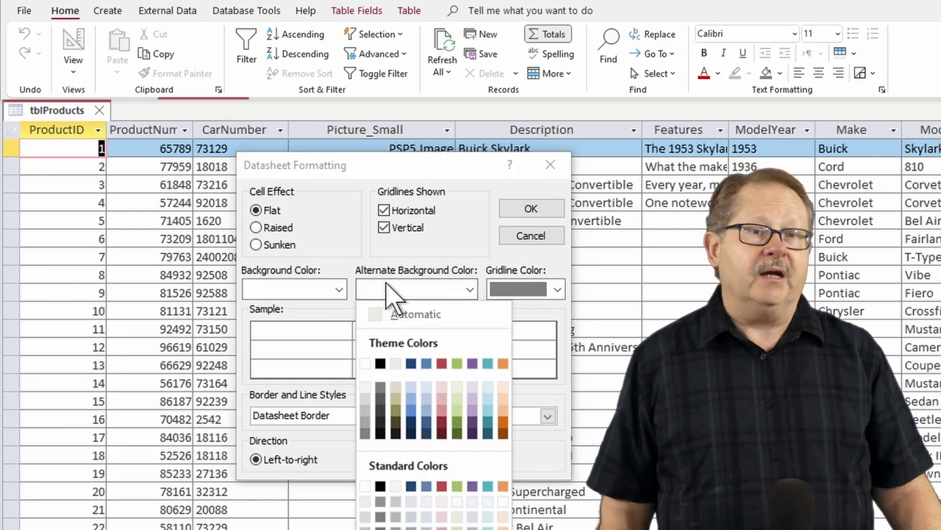
left_click(395, 399)
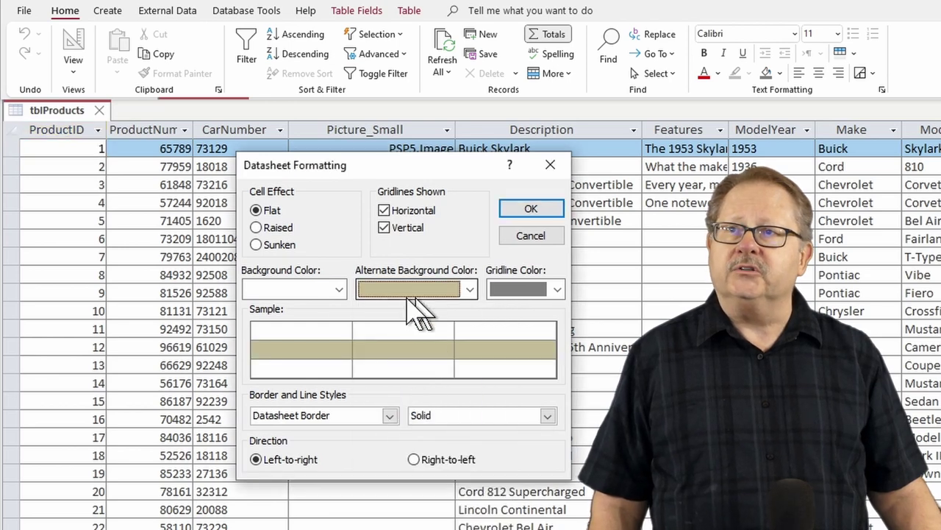
left_click(339, 289)
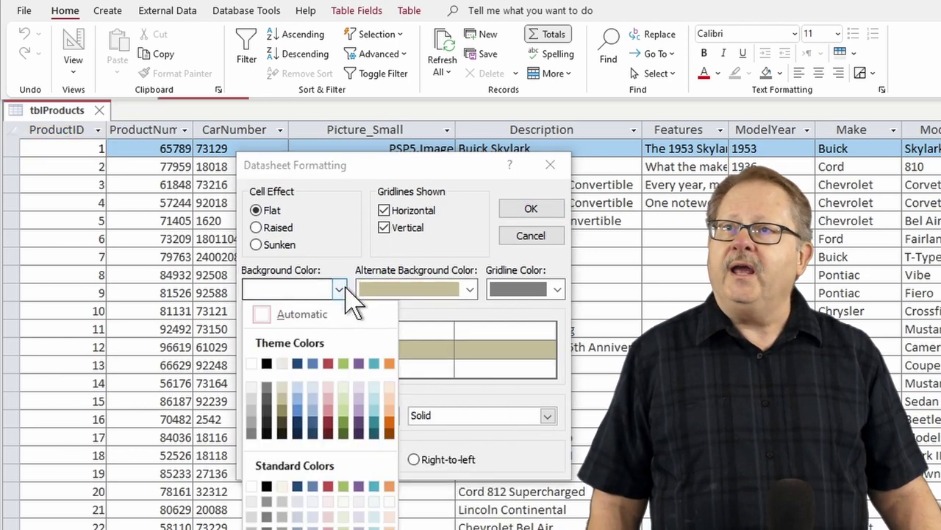
left_click(281, 386)
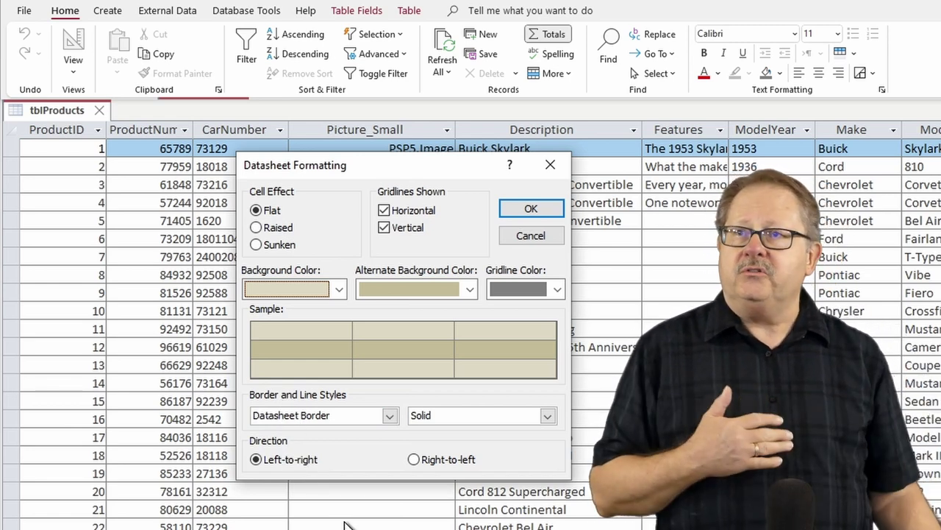
left_click(542, 210)
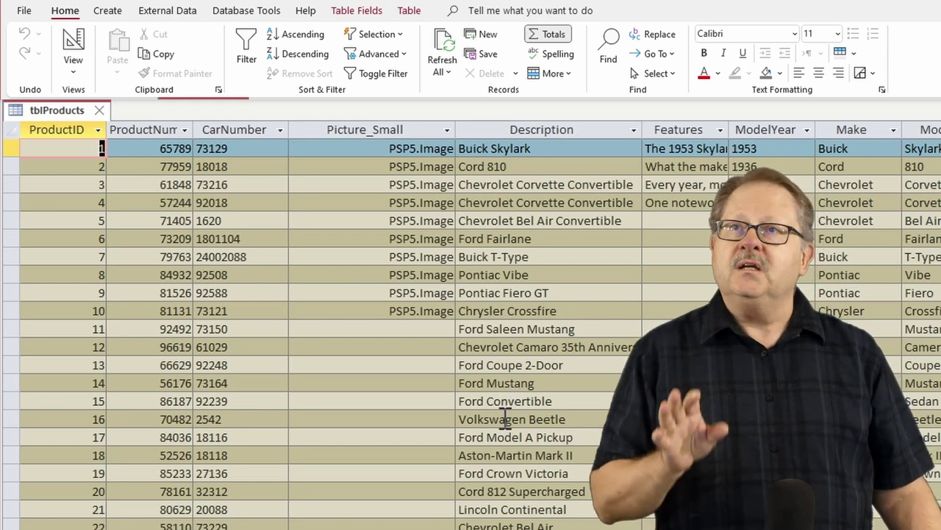
- Apply the Raised cell effect to the datasheet and set its background color to light tan
left_click(882, 89)
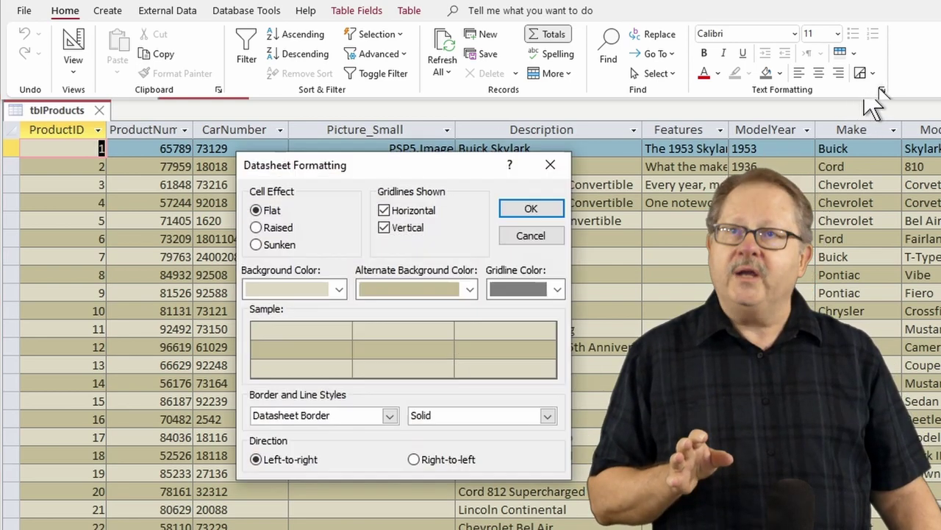
left_click(257, 227)
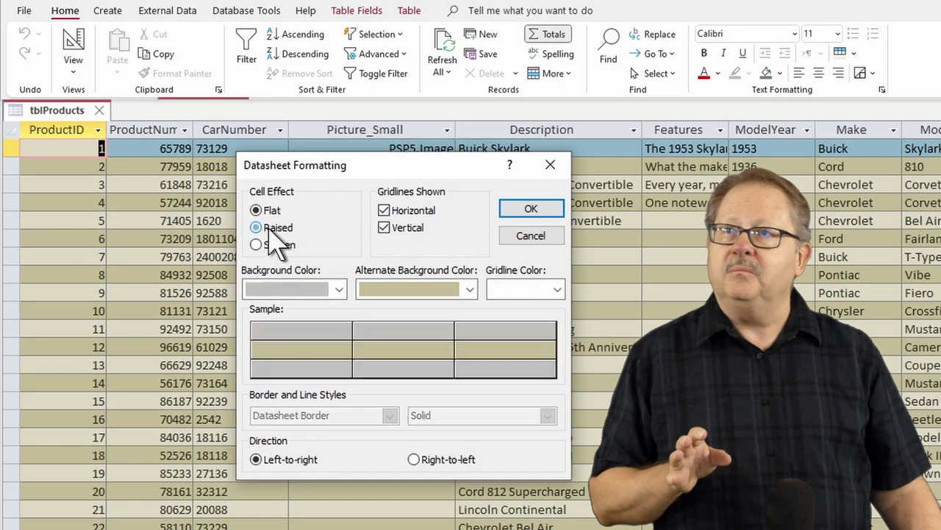
left_click(338, 289)
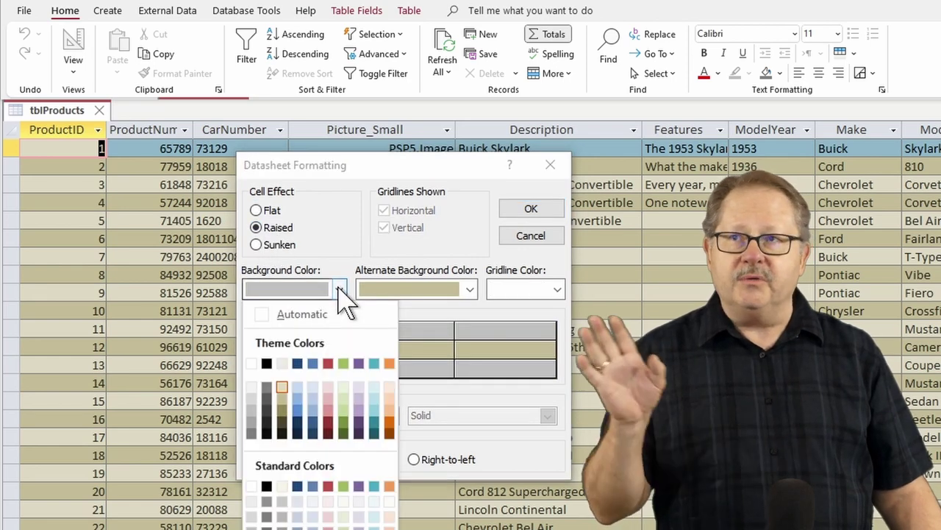
left_click(284, 399)
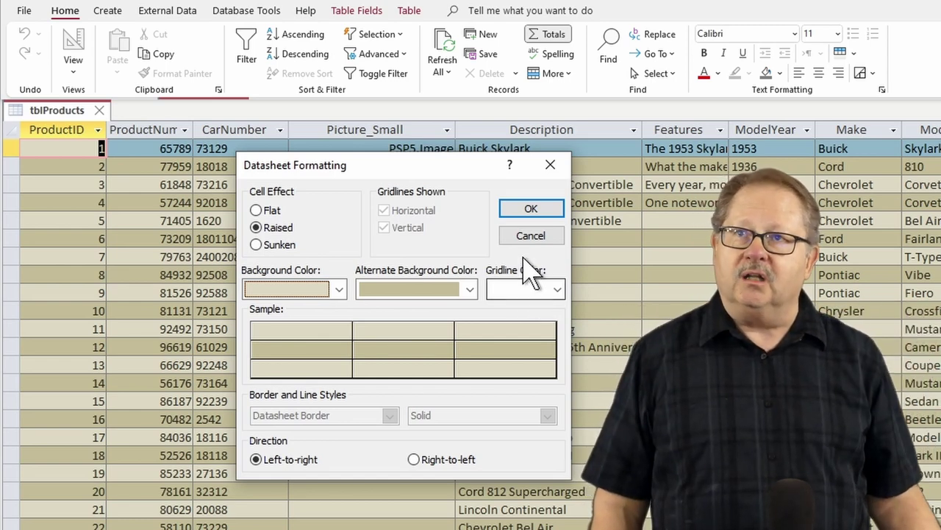
left_click(531, 210)
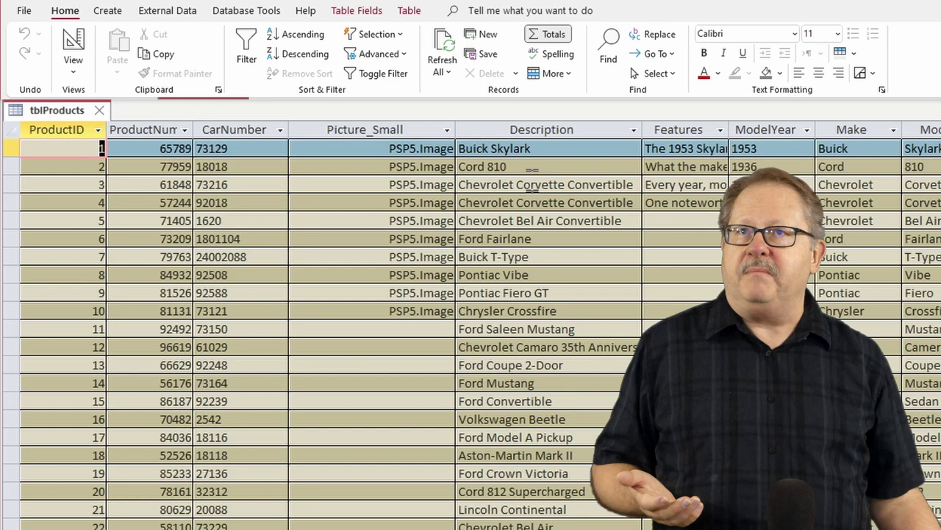
left_click(881, 89)
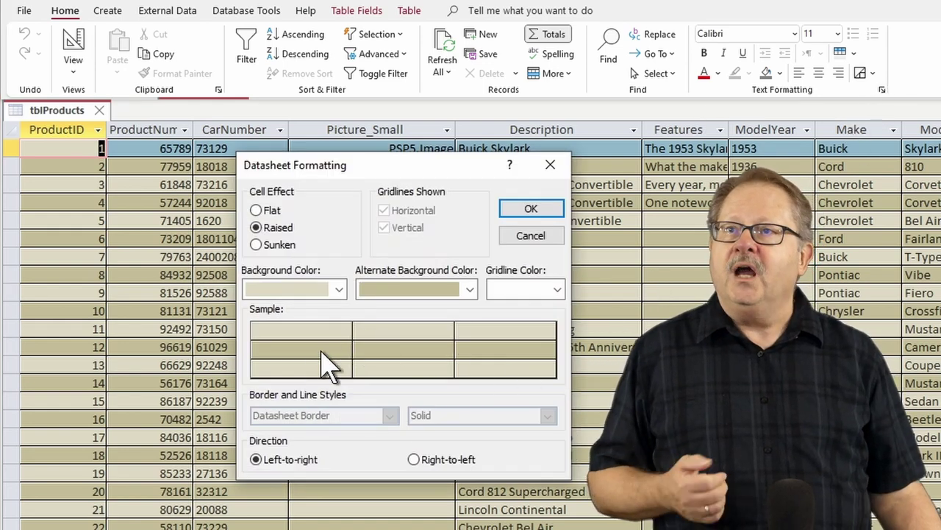
left_click(531, 210)
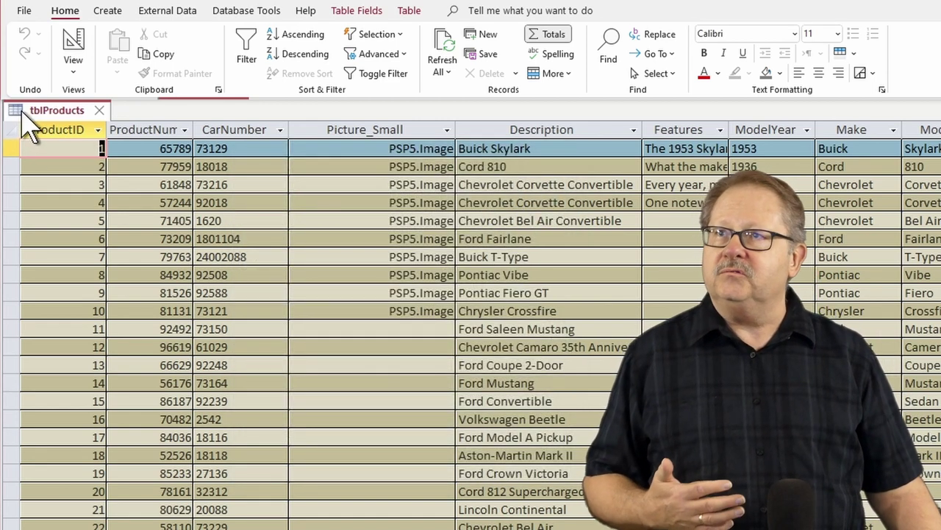
- Right-align the contents of the CarNumber and ModelYear columns
left_click(239, 130)
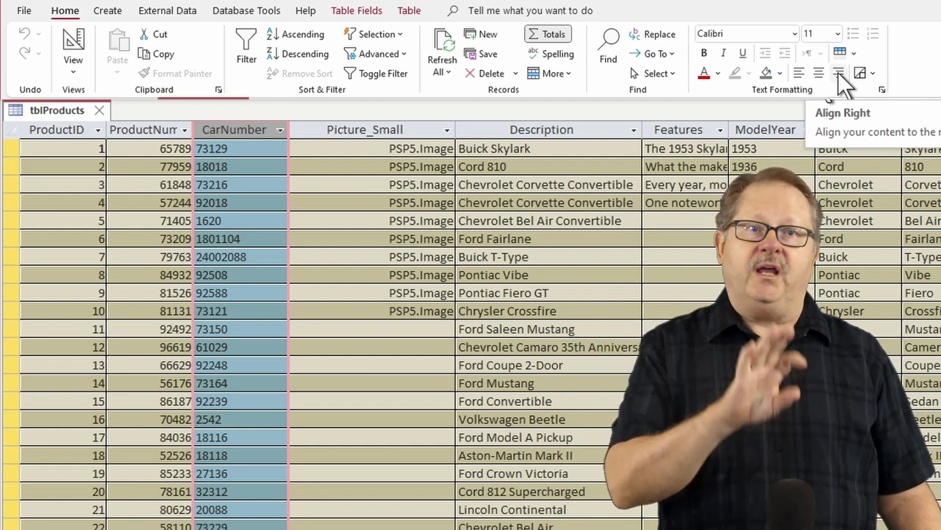
left_click(837, 71)
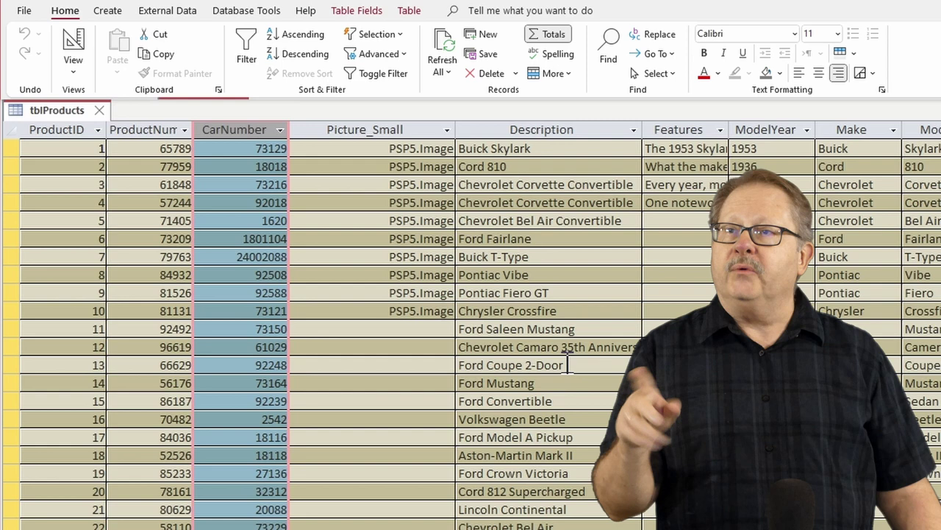
left_click(250, 164)
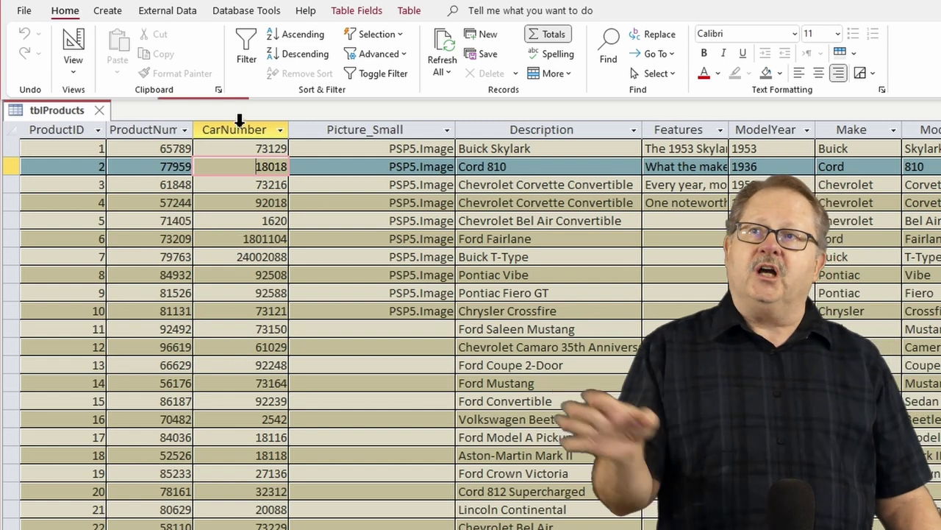
left_click(765, 238)
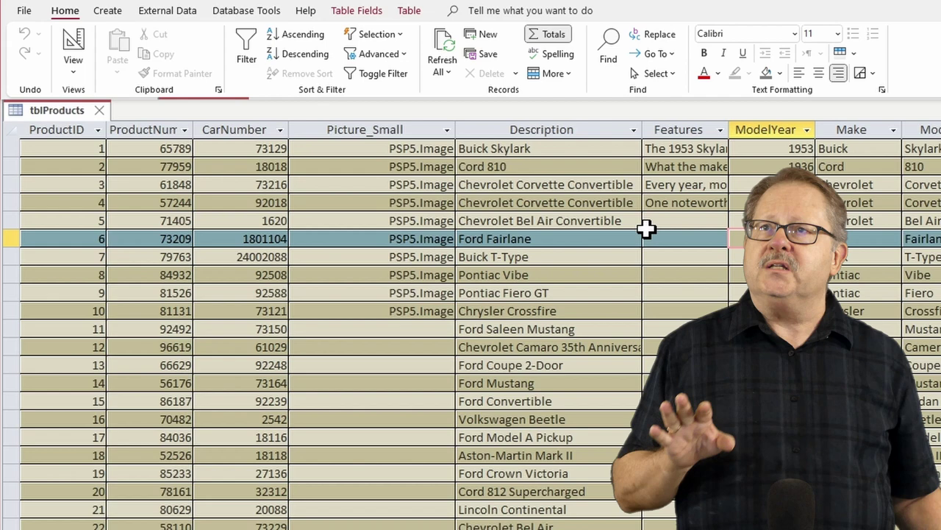
- Hide the Picture_Small and Features columns in the datasheet
left_click(354, 130)
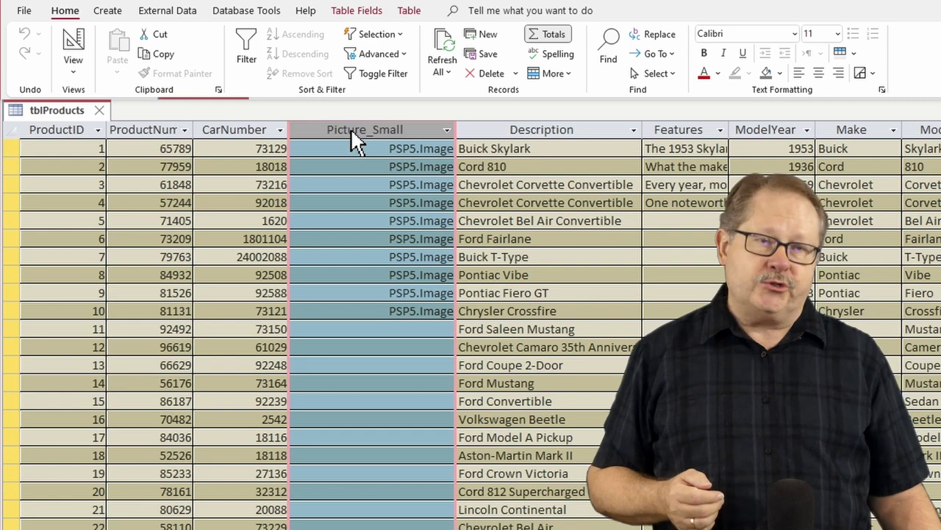
right_click(351, 133)
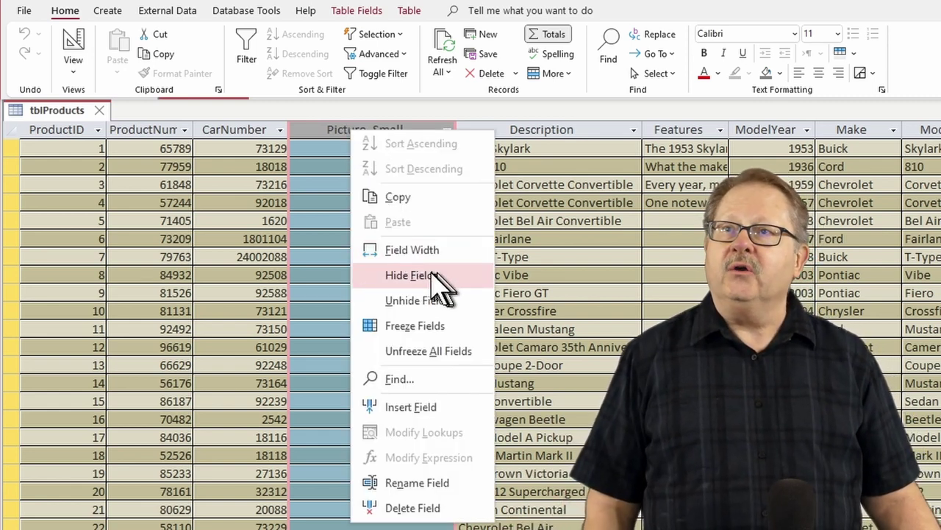
left_click(412, 275)
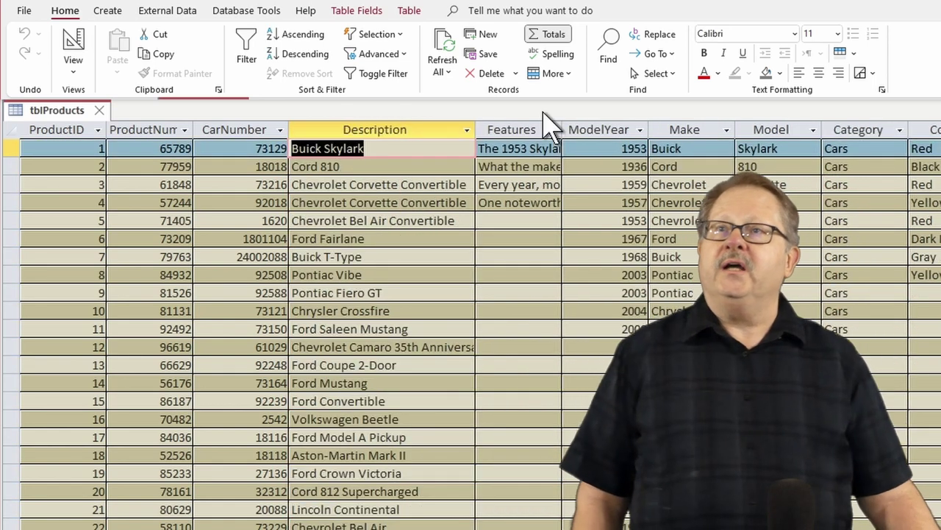
left_click(526, 128)
right_click(526, 128)
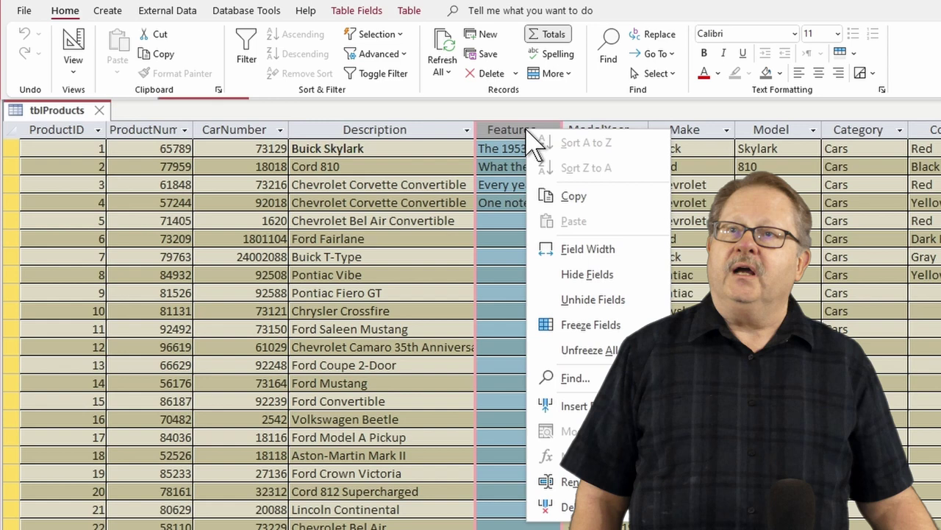
left_click(593, 274)
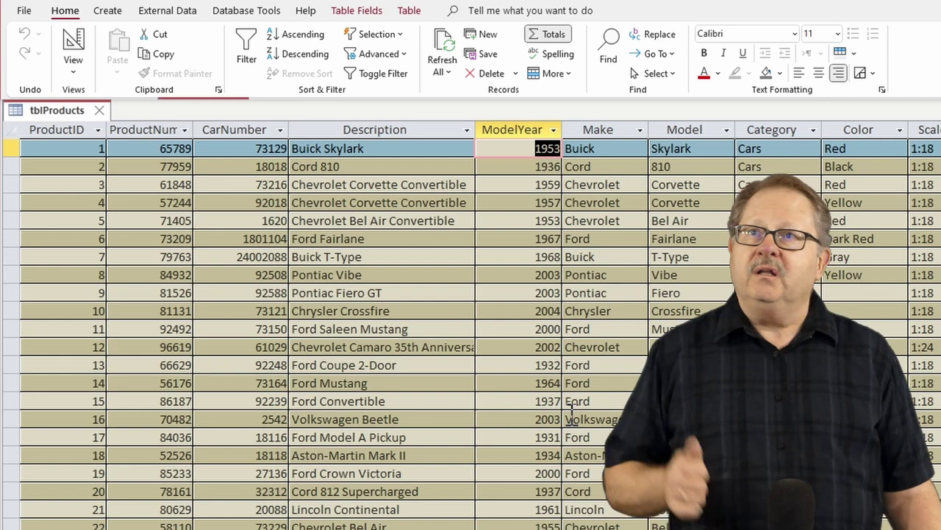
- Unhide the Features column and leave Picture_Small hidden
right_click(506, 129)
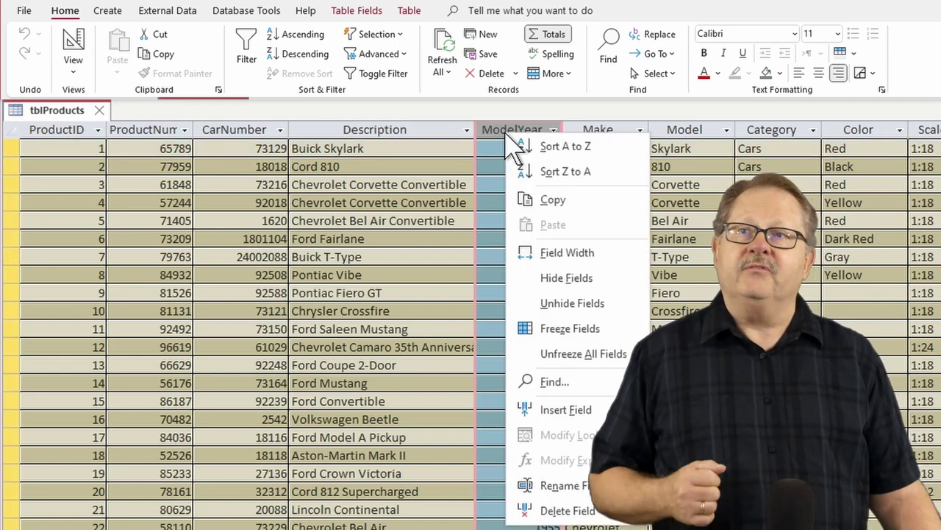
left_click(559, 305)
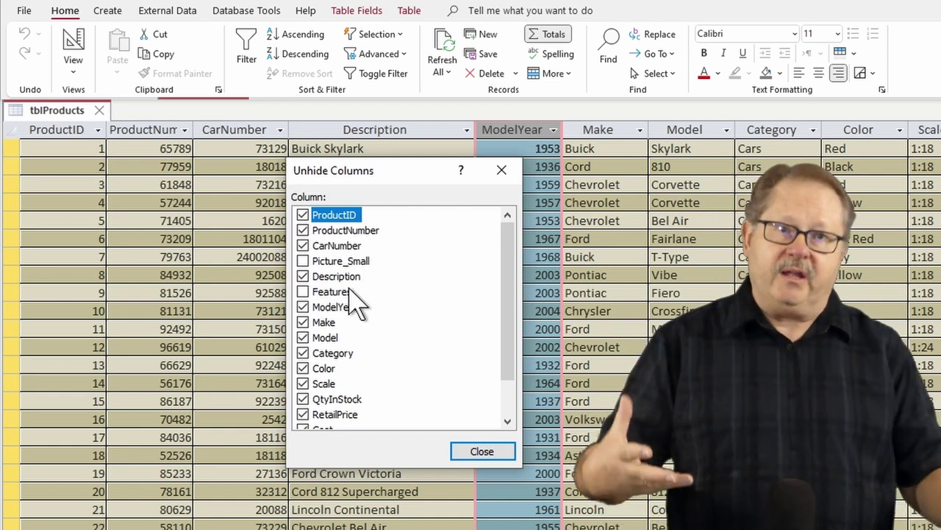
left_click(302, 291)
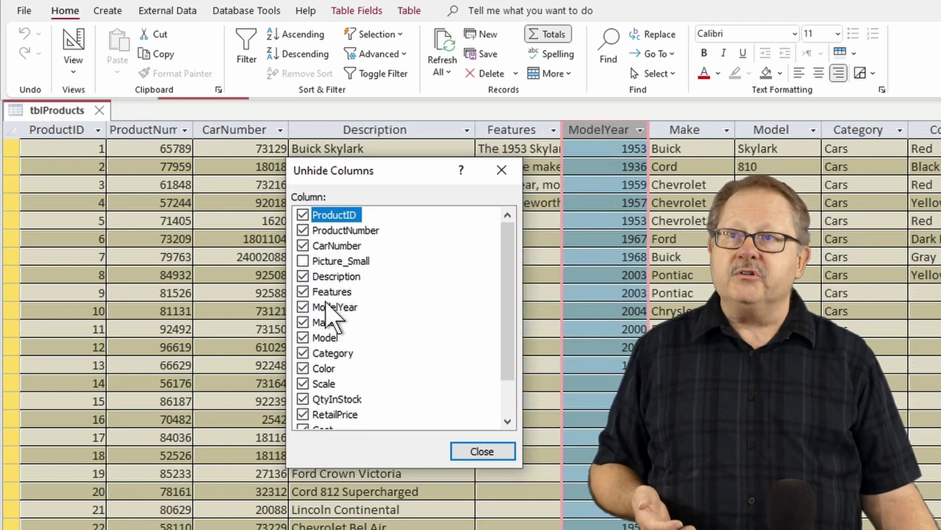
left_click(481, 451)
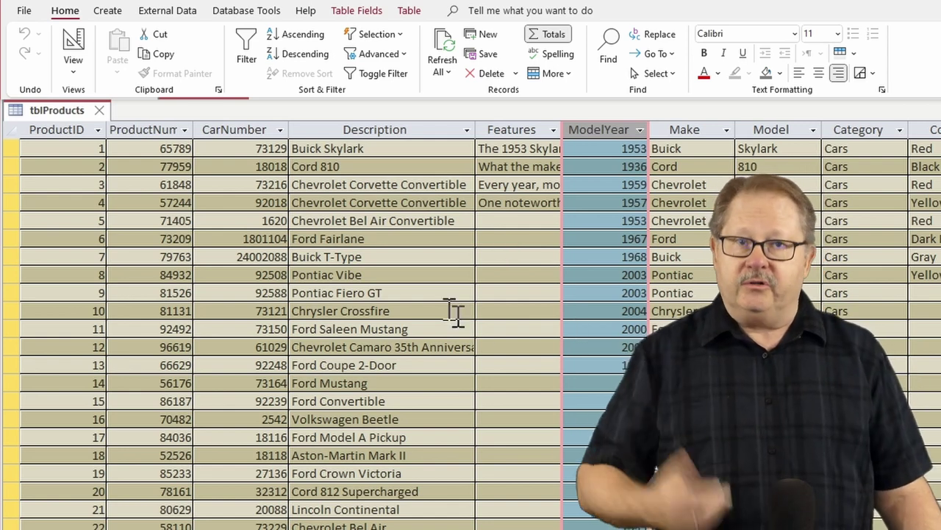
- Freeze the ProductID column and look through the remaining fields to check its position
left_click(561, 73)
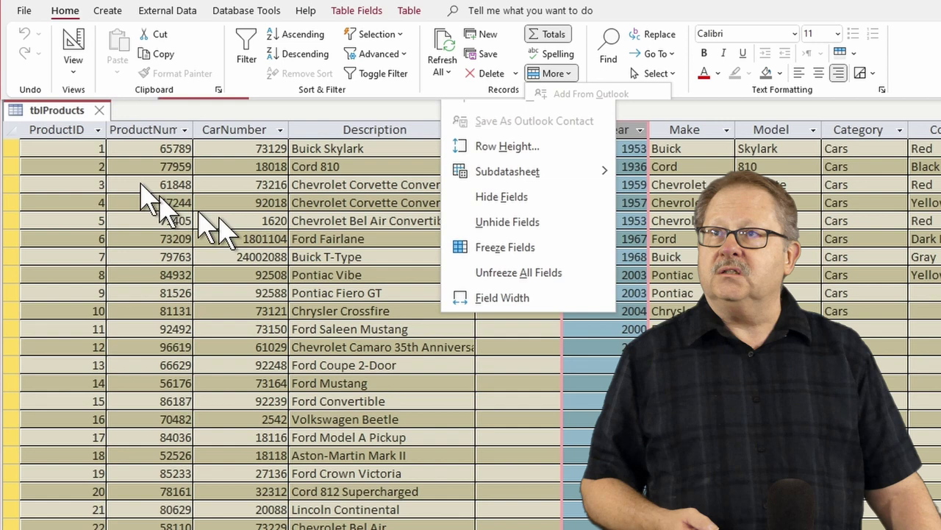
left_click(40, 129)
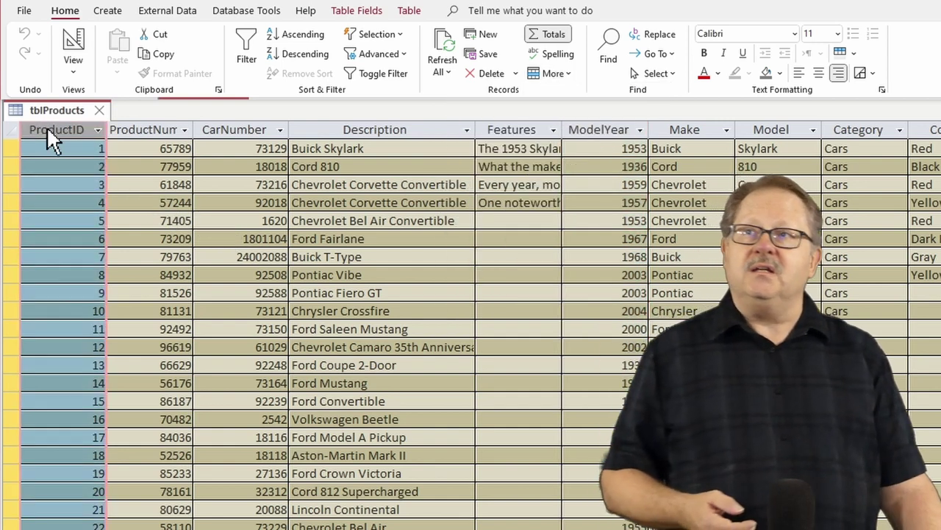
left_click(46, 130)
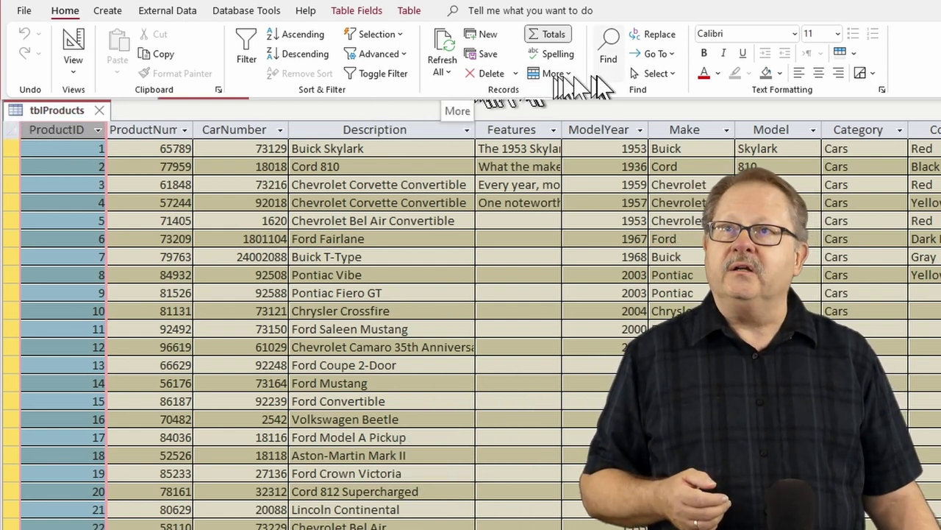
left_click(566, 73)
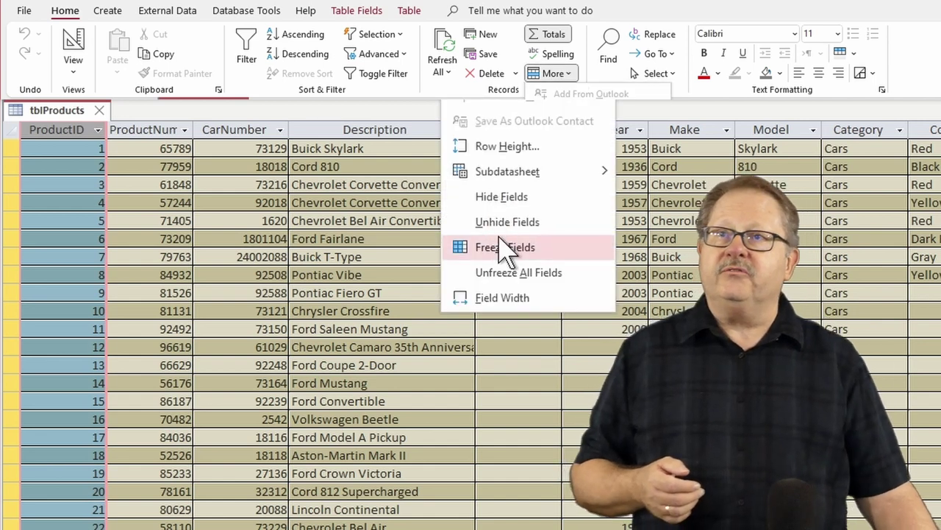
left_click(489, 246)
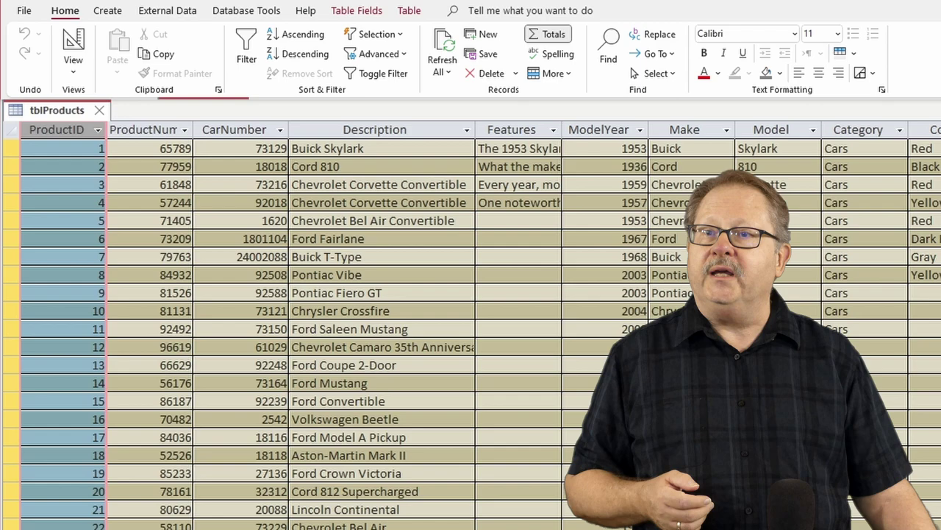
scroll(471, 331, "right", 10)
scroll(470, 331, "left", 6)
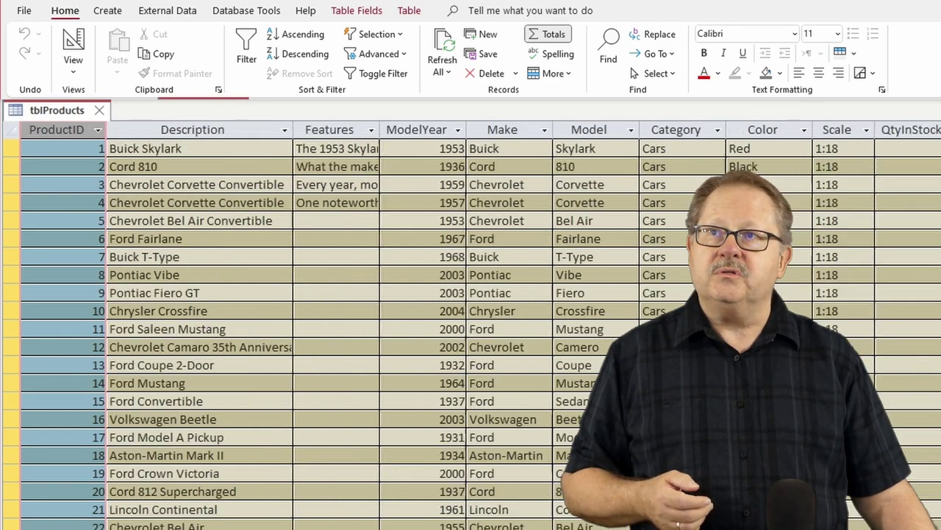
scroll(353, 331, "right", 8)
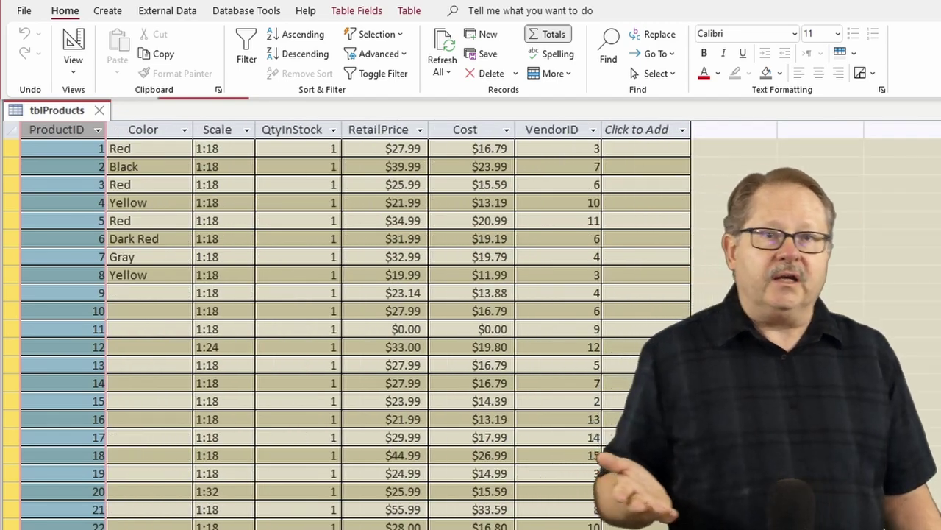
scroll(353, 331, "left", 10)
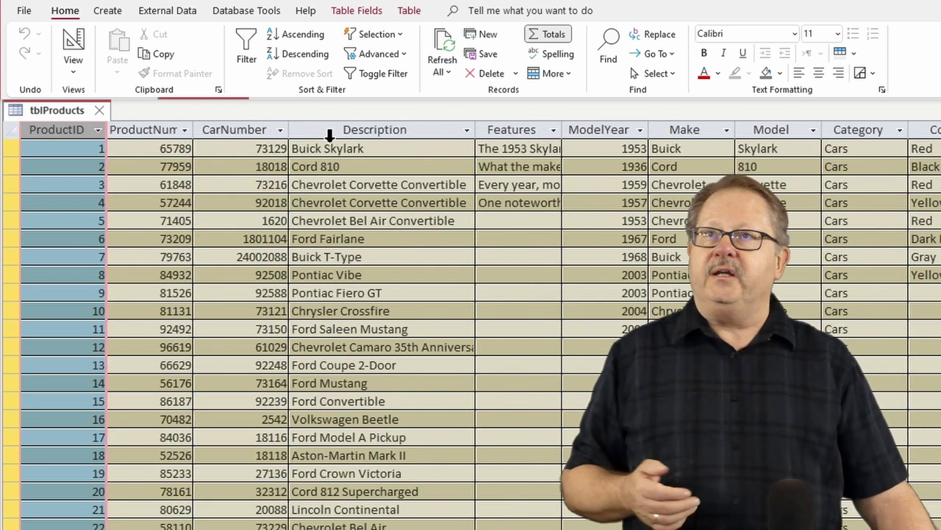
- Unfreeze all fields and freeze the CarNumber column instead
left_click(568, 73)
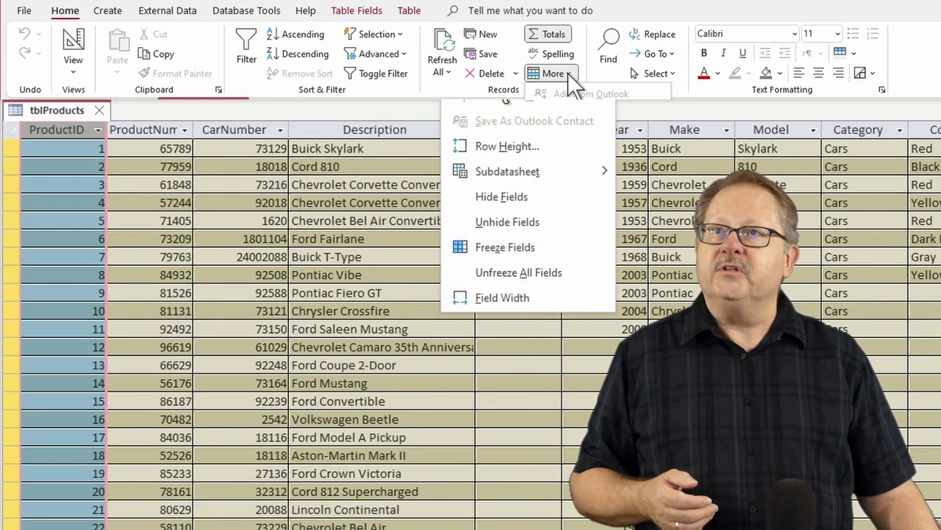
left_click(522, 274)
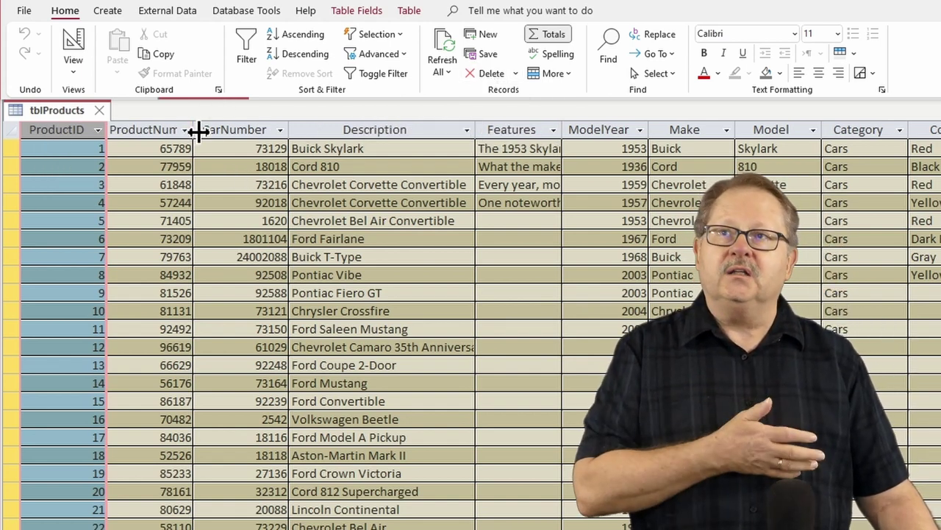
left_click(228, 129)
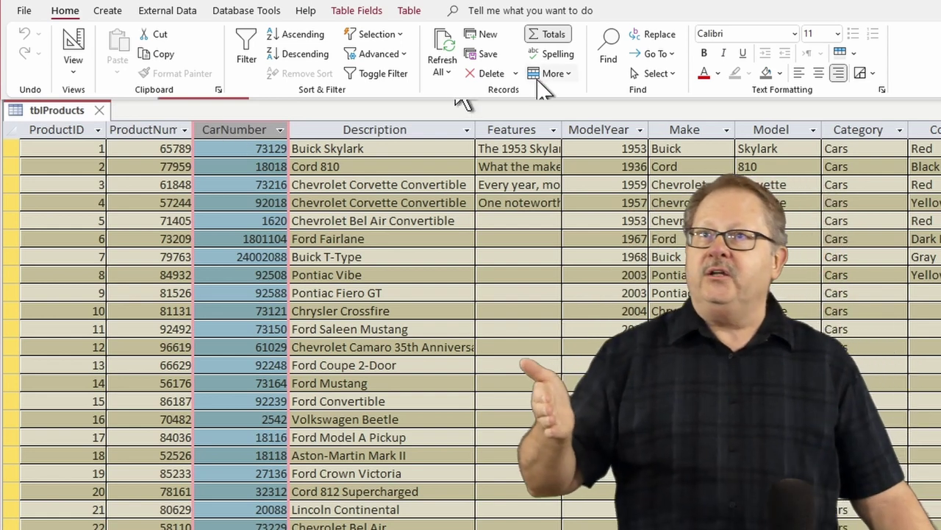
left_click(548, 73)
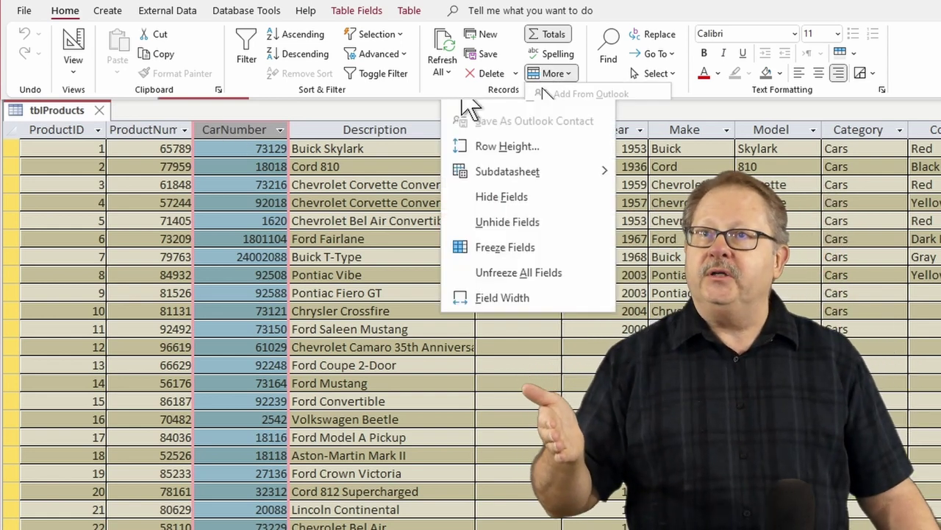
left_click(505, 247)
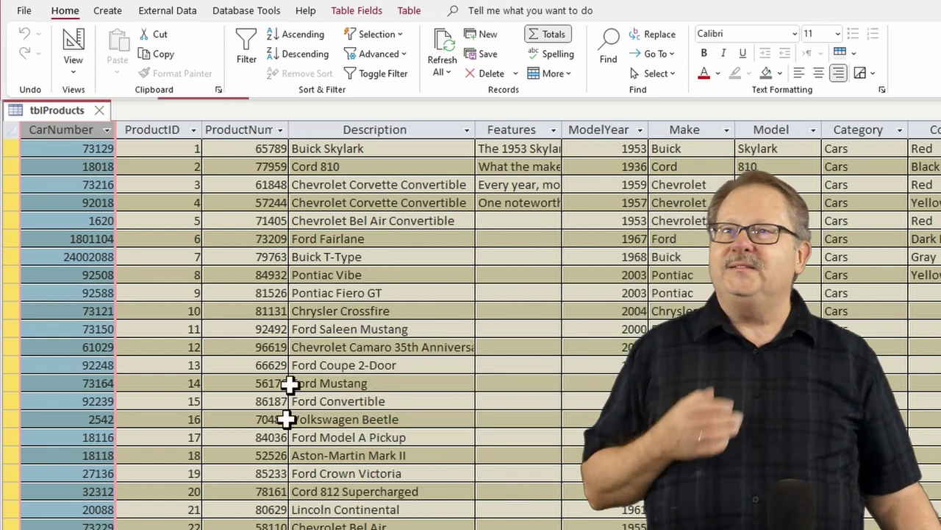
- Try to move the frozen CarNumber column over to the Description column
left_click(375, 129)
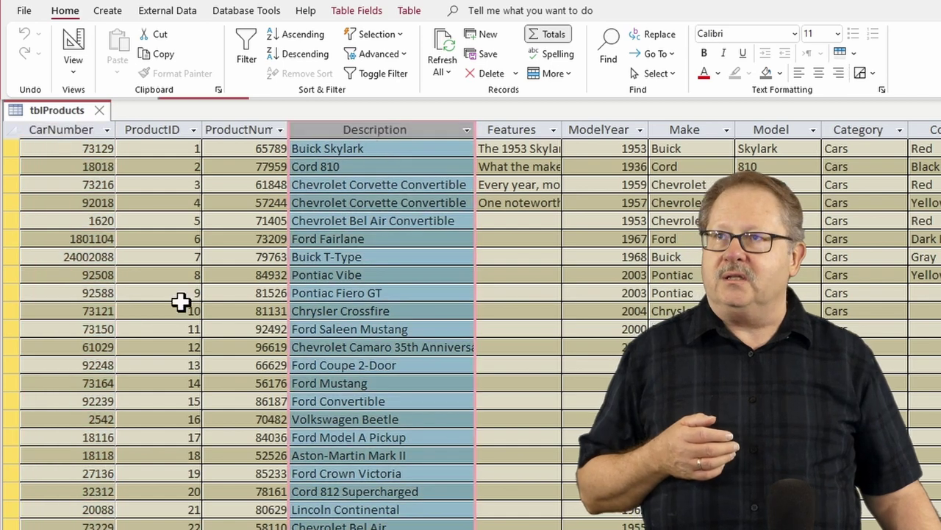
left_click_drag(95, 126, 377, 110)
left_click(254, 257)
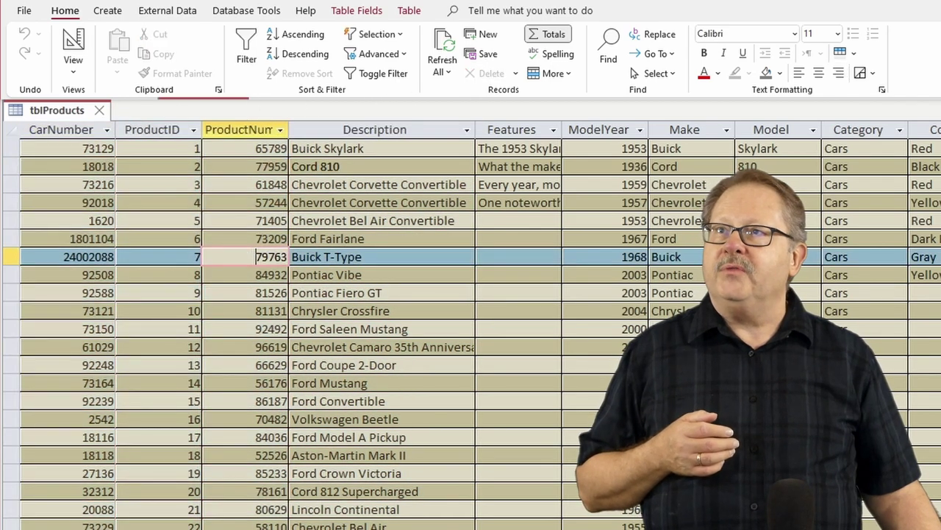
- Unfreeze all fields and move the CarNumber column back between the ProductNum and Description columns
left_click(557, 74)
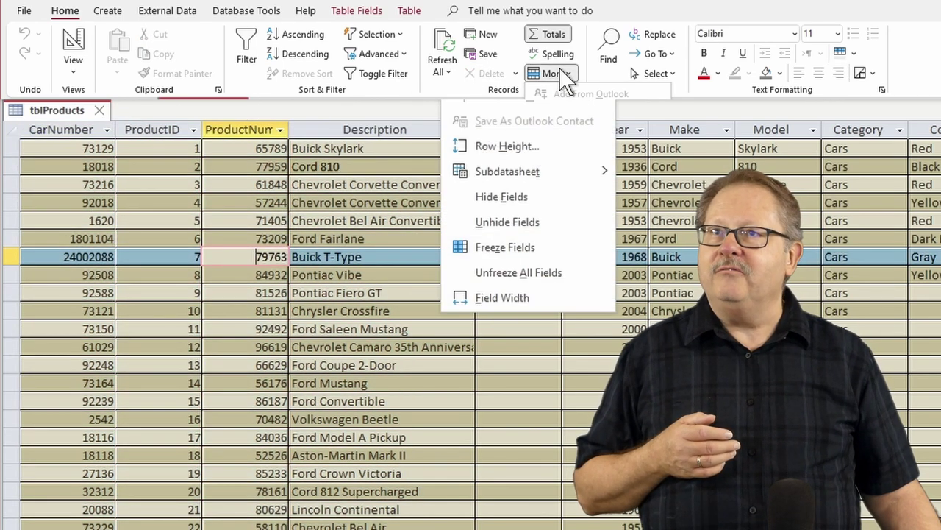
left_click(507, 272)
left_click(57, 128)
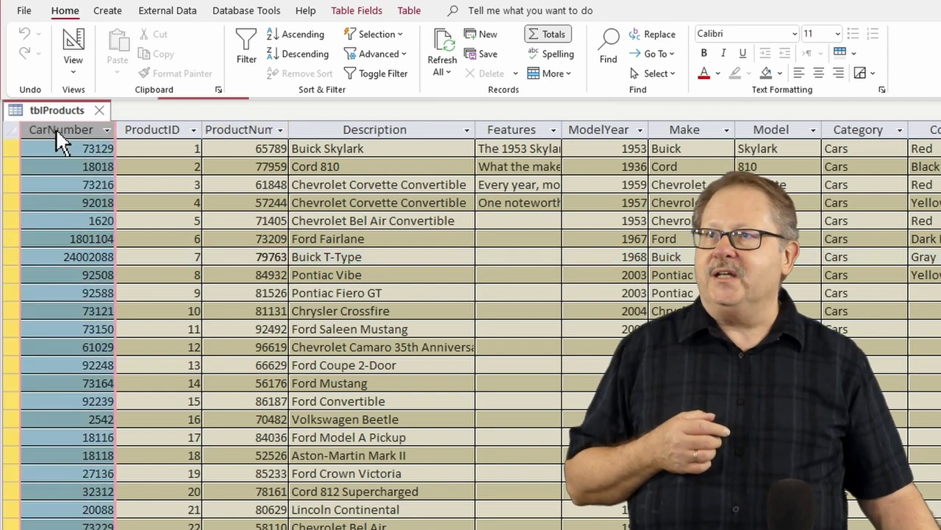
left_click_drag(56, 128, 289, 131)
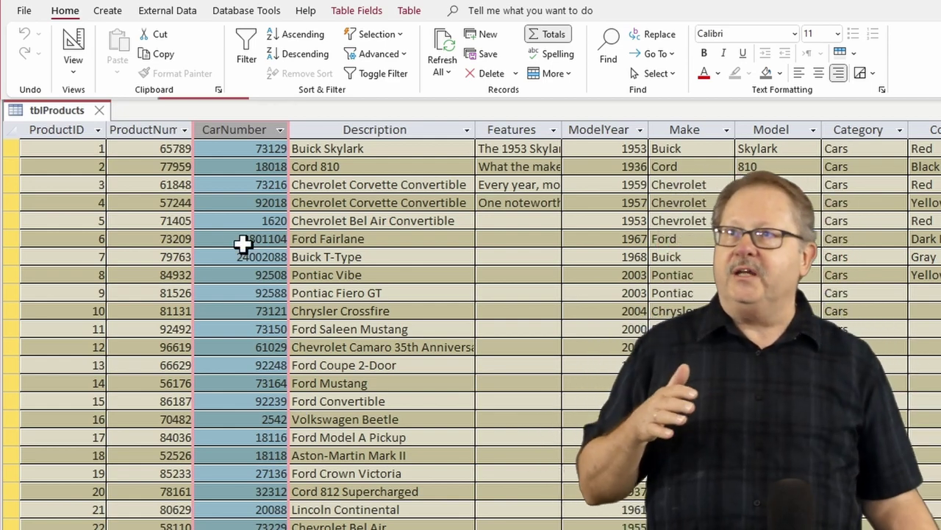
- Freeze the ProductID, ProductNum and CarNumber columns together and check them against the remaining fields
left_click_drag(76, 129, 199, 129)
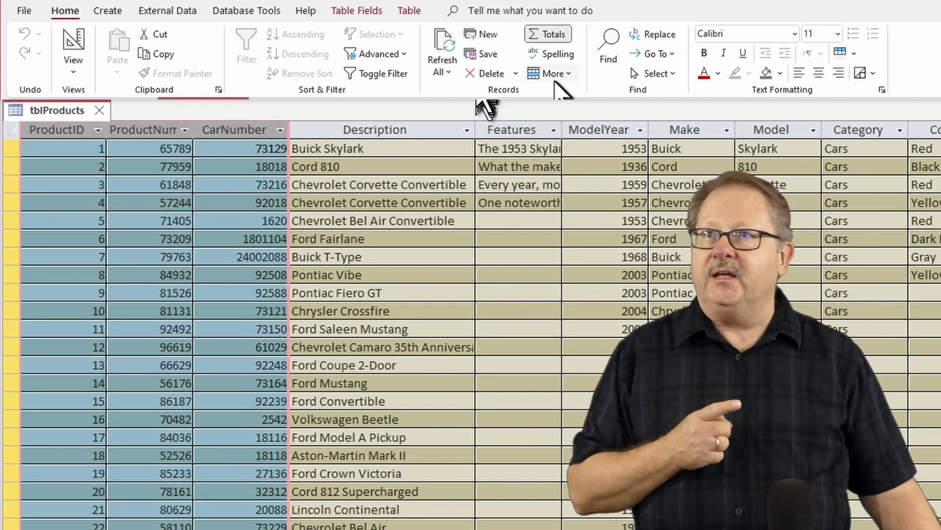
left_click(555, 73)
left_click(515, 247)
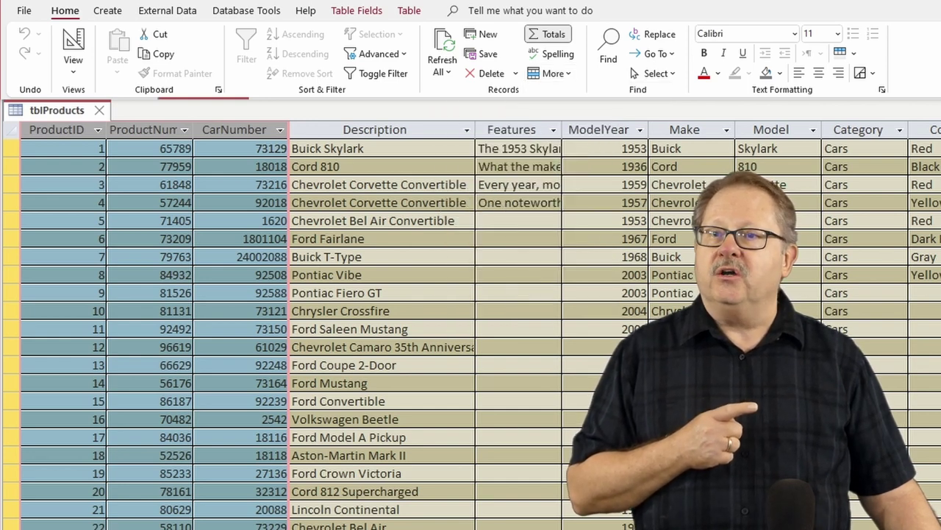
scroll(581, 324, "right", 10)
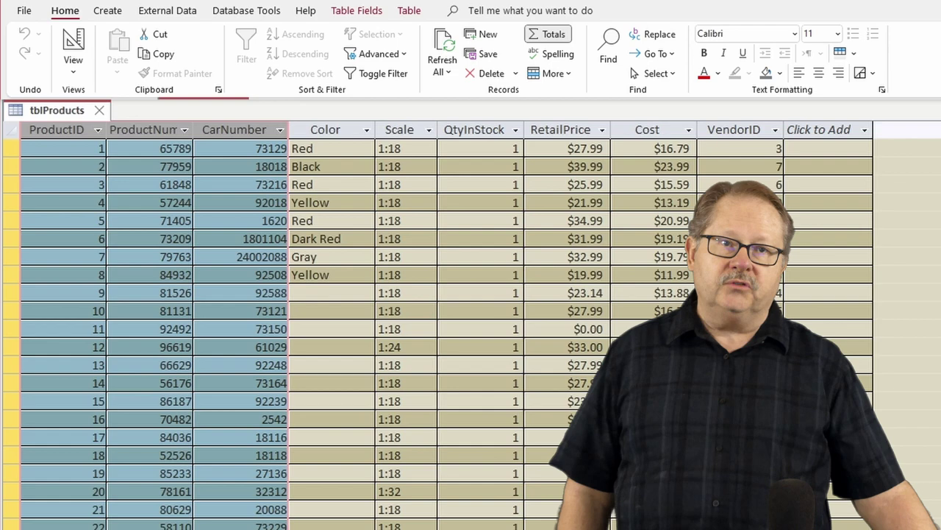
scroll(581, 323, "left", 5)
scroll(581, 323, "left", 3)
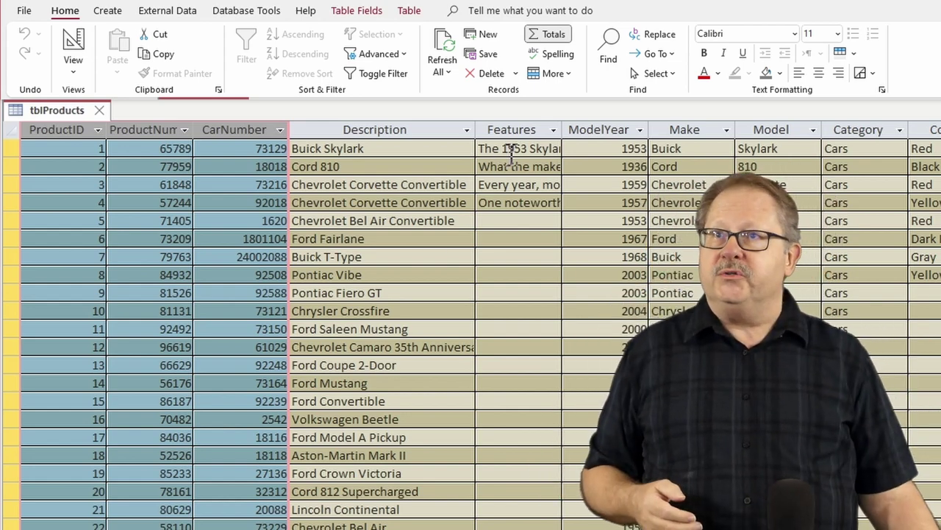
- Filter the Model column to show only Bonneville, and clear that filter again
left_click(553, 130)
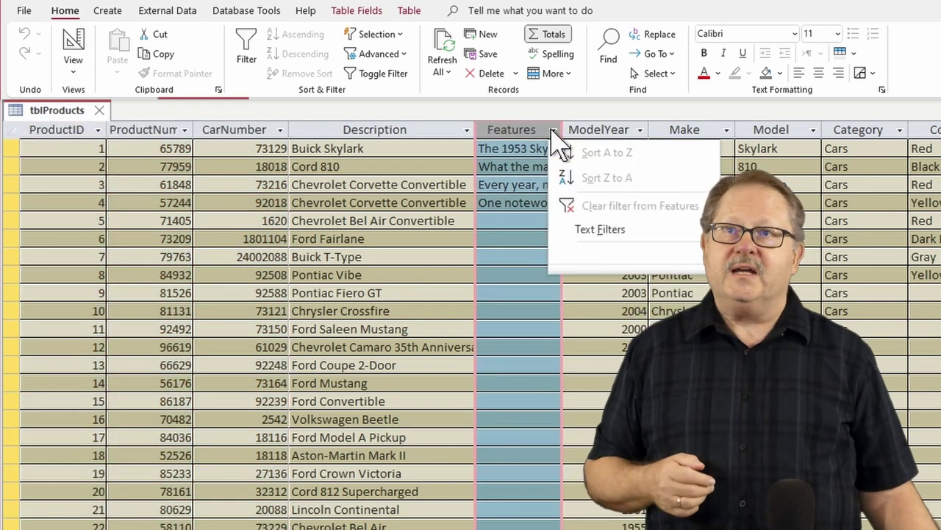
left_click(813, 133)
left_click(814, 133)
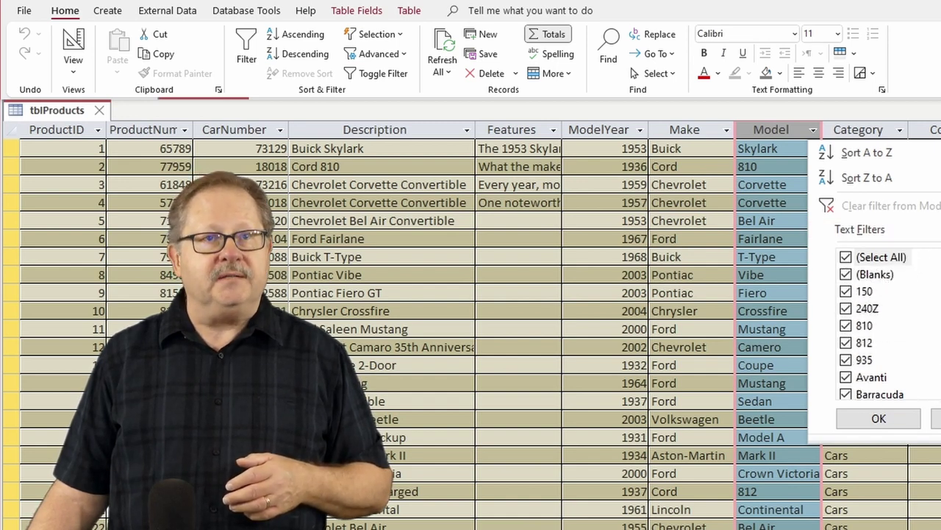
scroll(867, 332, "down", 3)
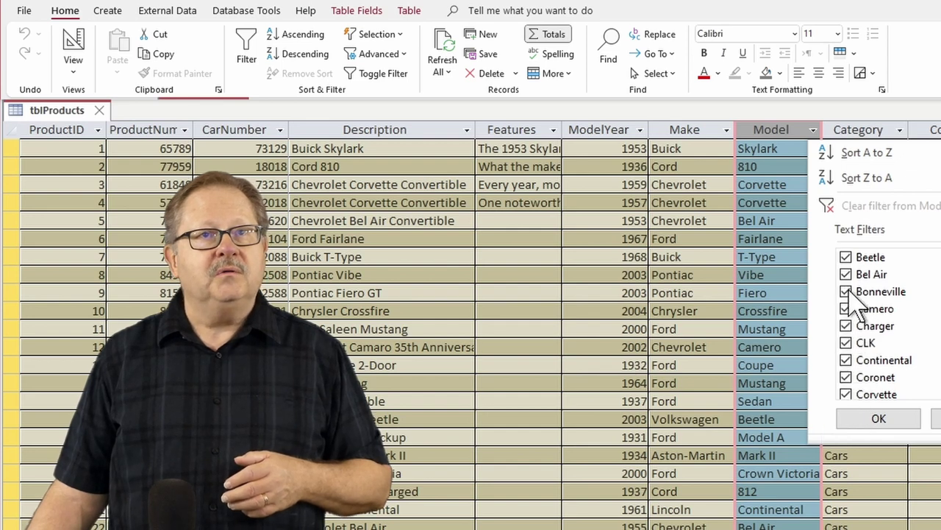
scroll(854, 301, "up", 3)
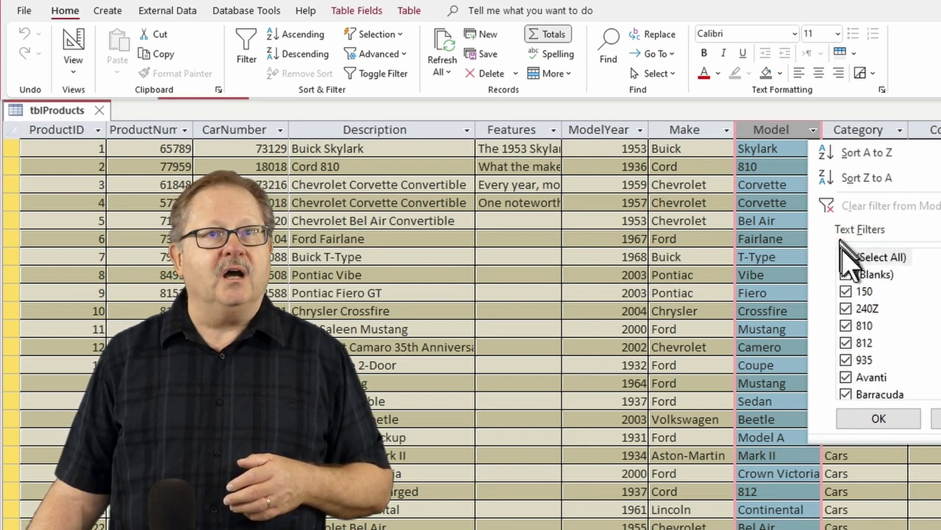
left_click(846, 257)
scroll(872, 401, "down", 3)
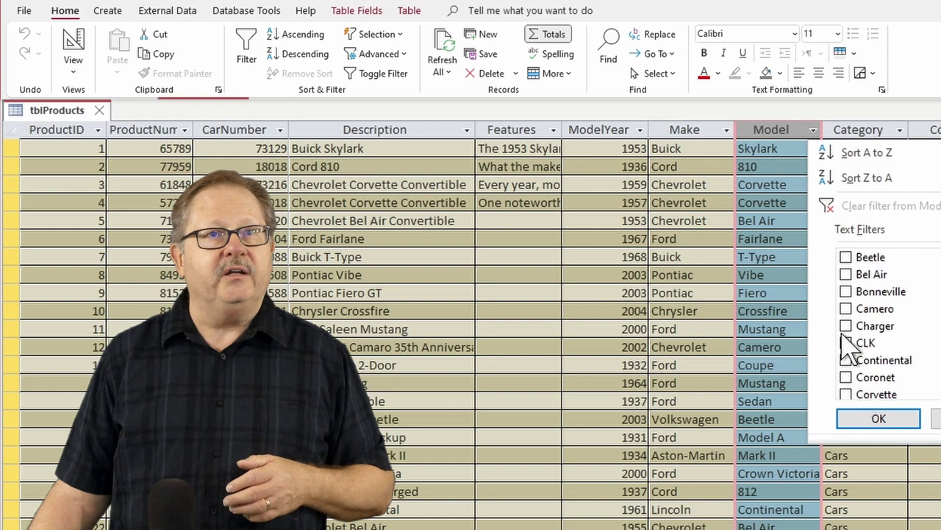
left_click(881, 418)
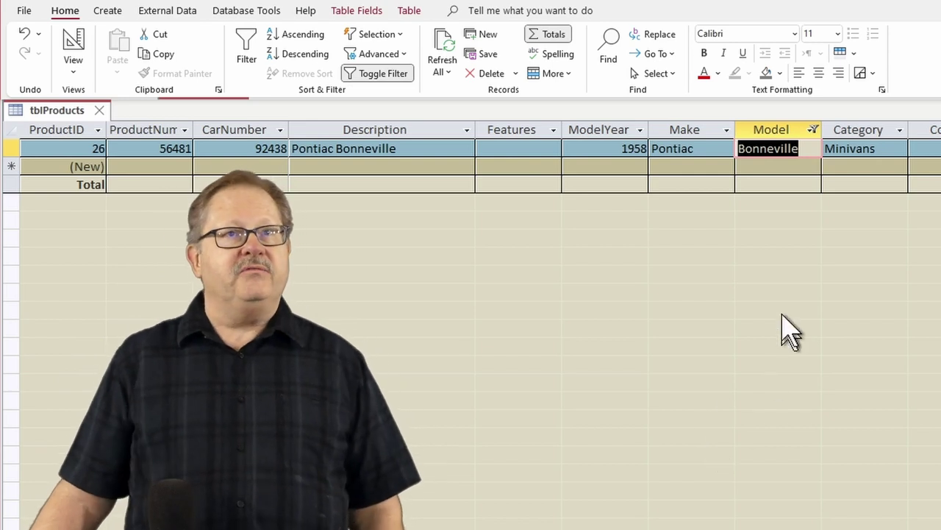
left_click(813, 130)
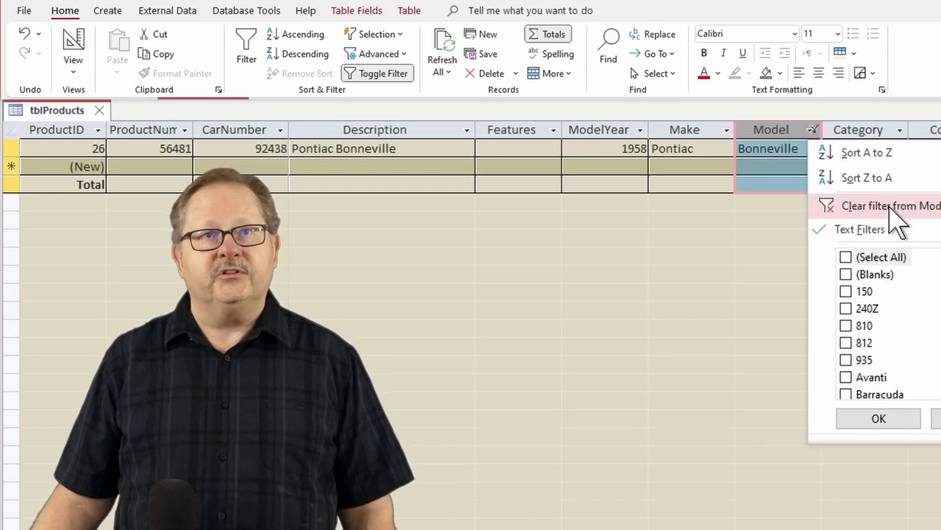
left_click(891, 207)
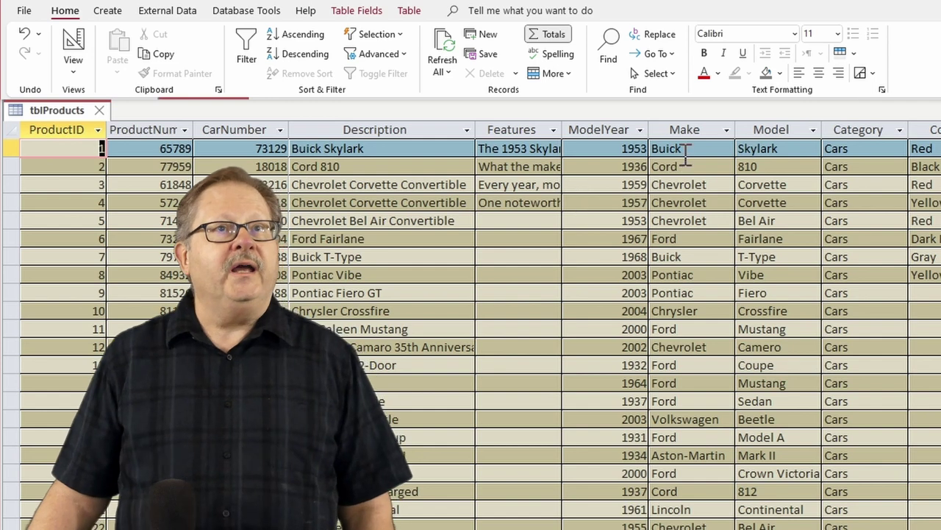
- Filter the Make column to show only Alfa-Romeo, and clear that filter again
left_click(725, 130)
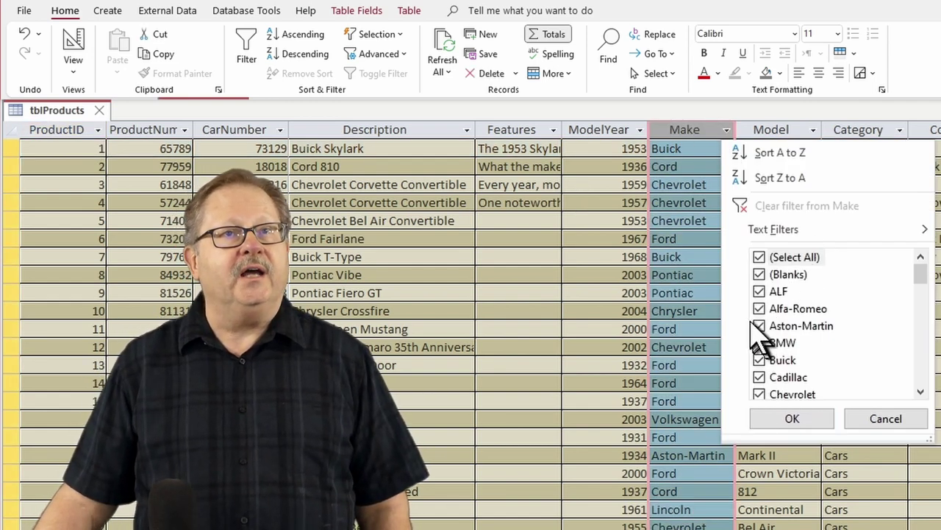
left_click(759, 257)
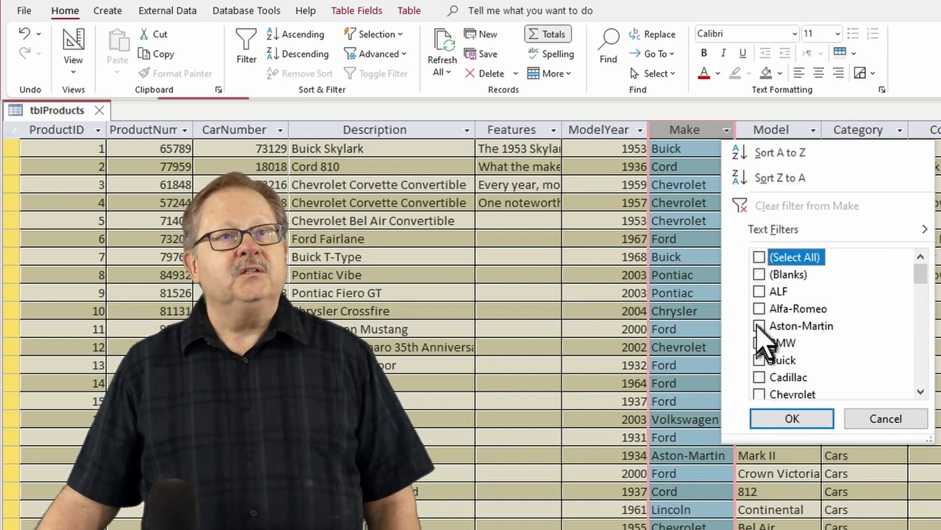
left_click(759, 308)
left_click(792, 417)
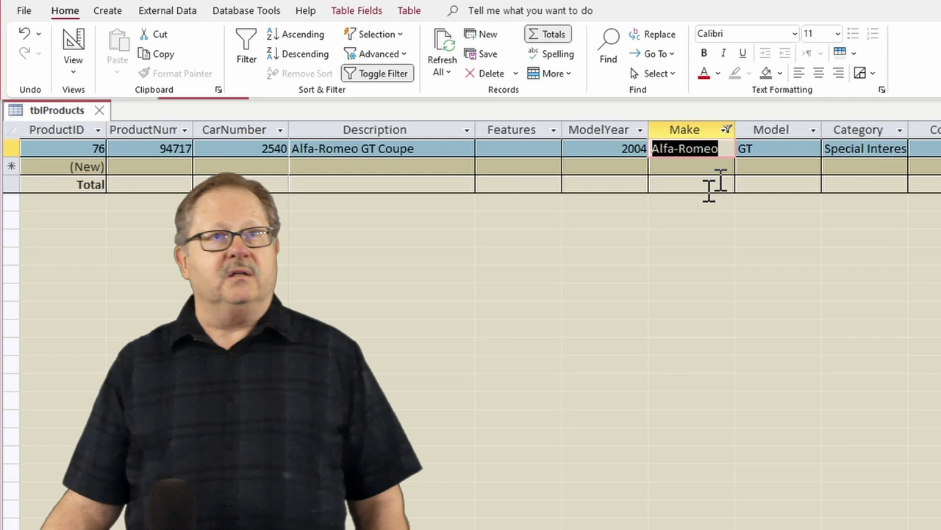
left_click(726, 130)
left_click(762, 207)
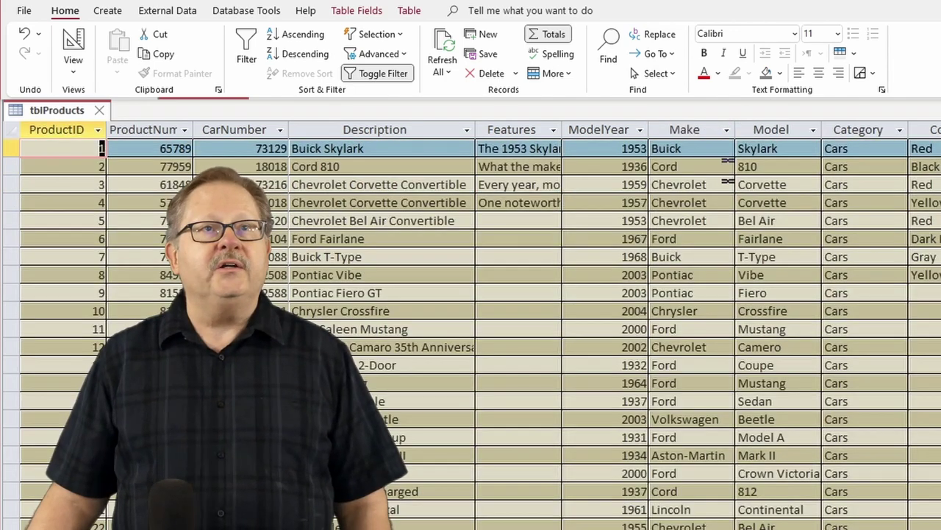
left_click(728, 130)
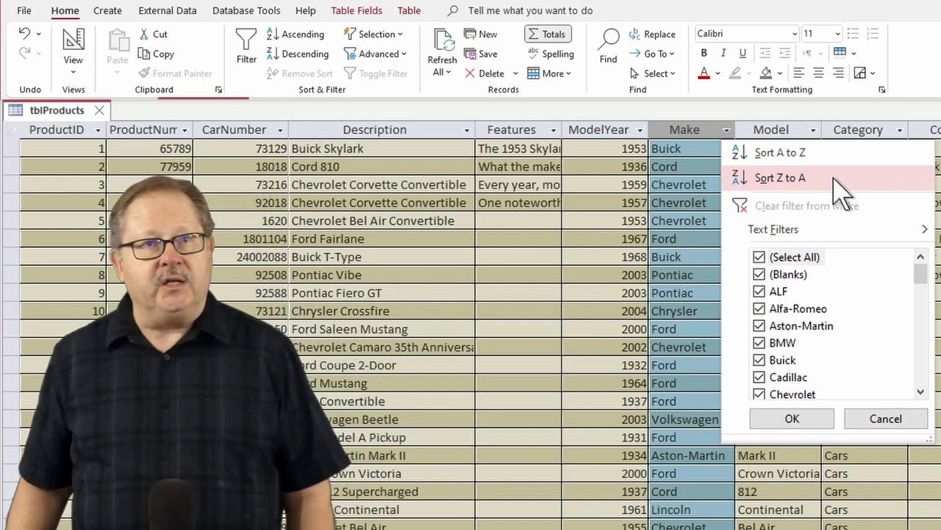
left_click(798, 418)
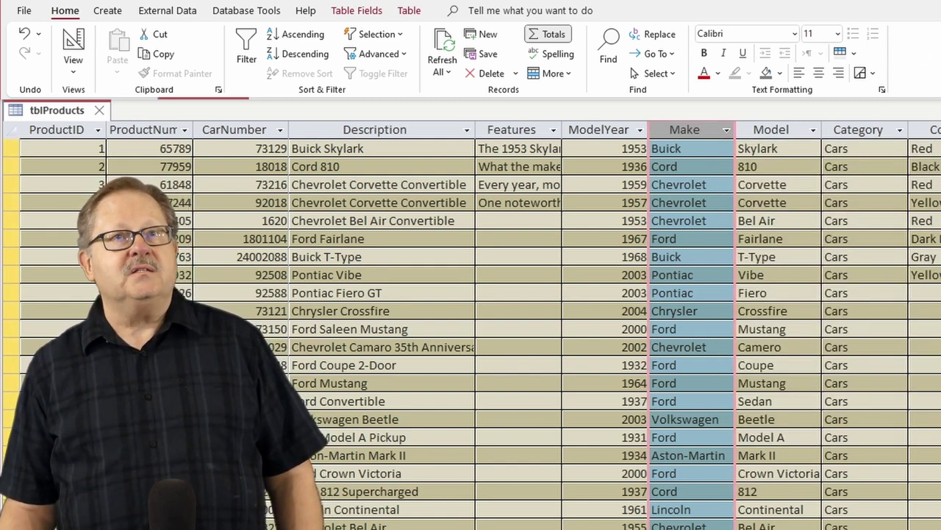
- Close the tblProducts table and save the changes to its design
key("ctrl+w")
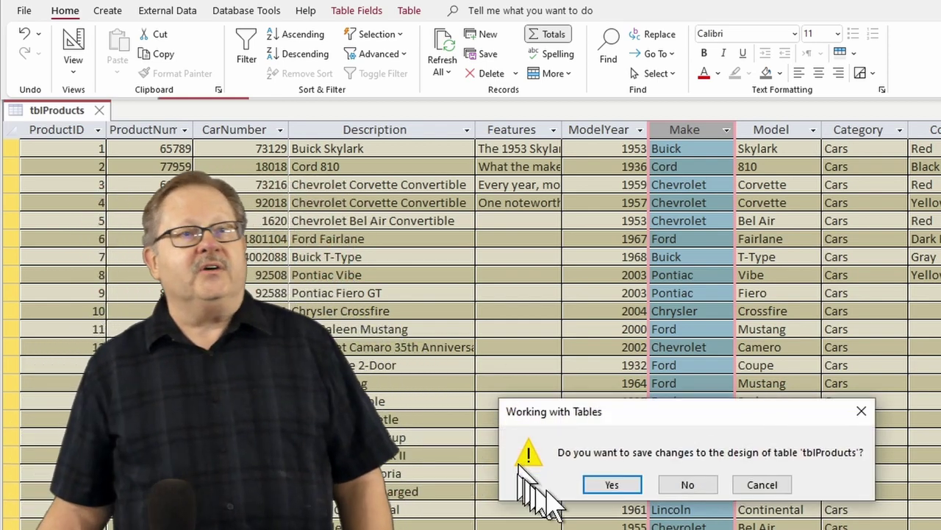
left_click(612, 485)
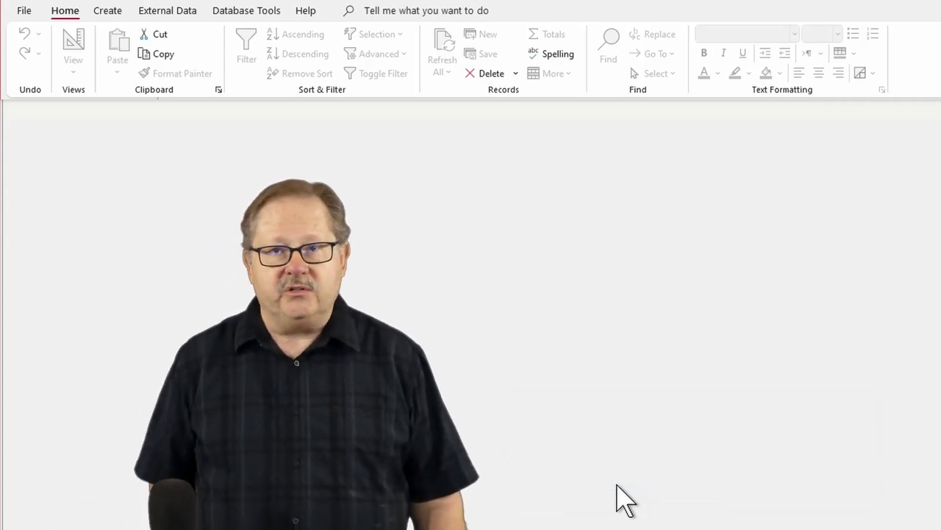